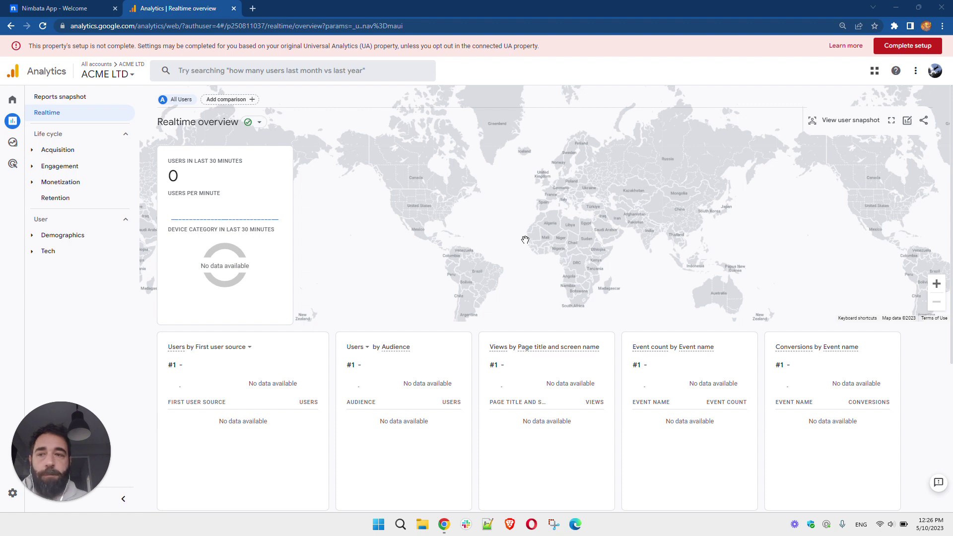
- Switch from the empty ACME LTD Realtime overview to the Nimbata App tab
left_click(61, 15)
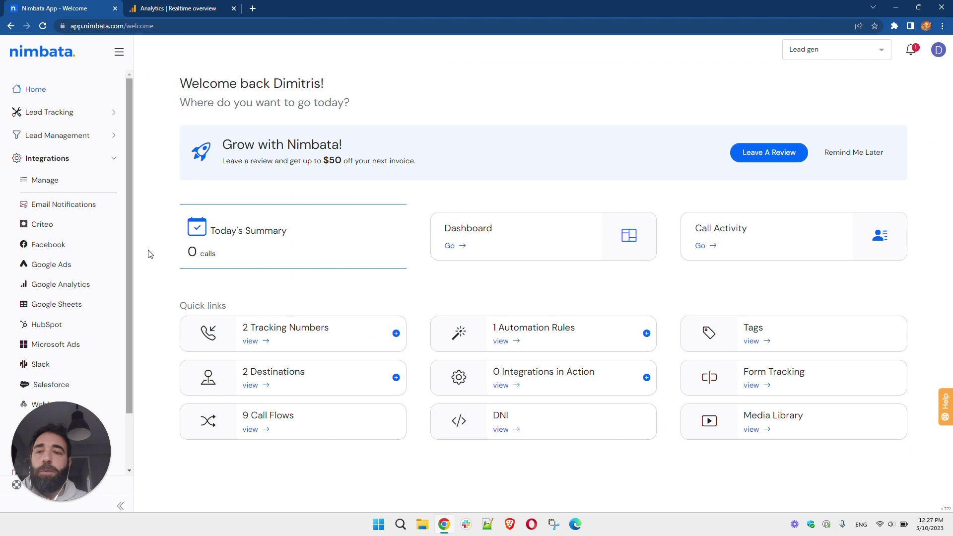
- Show the Tracking Numbers list (Google Ads Extension, Google My Business) and expand Integrations
left_click_drag(70, 413, 867, 424)
left_click(49, 114)
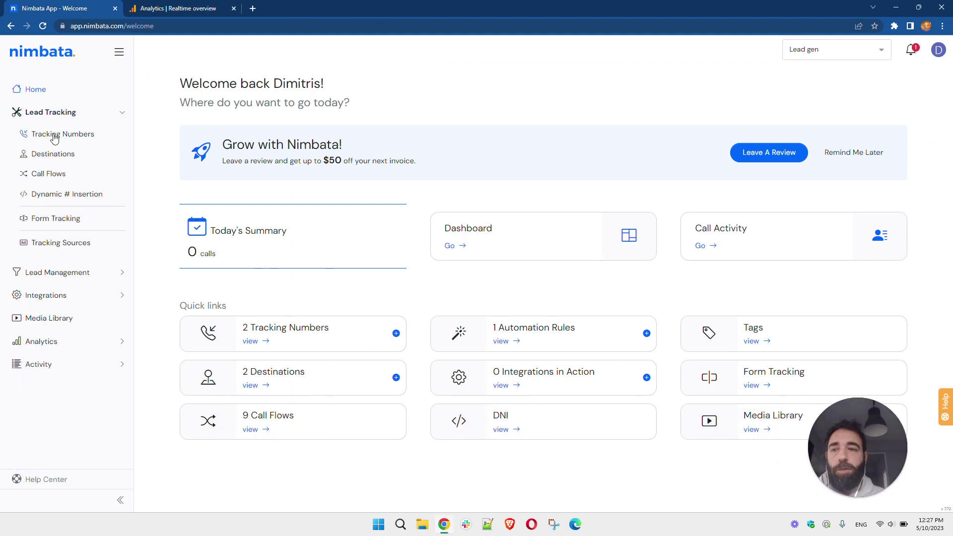
left_click(54, 138)
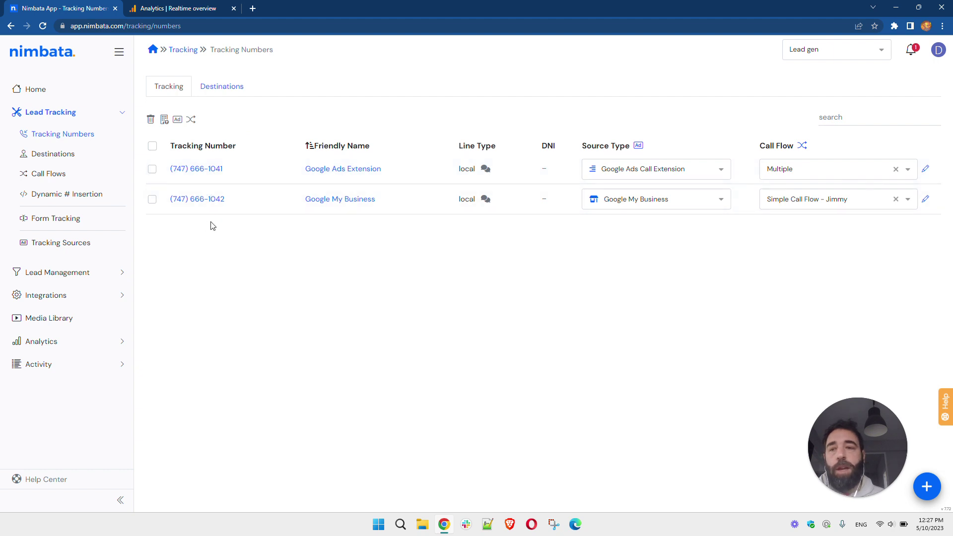
left_click(53, 296)
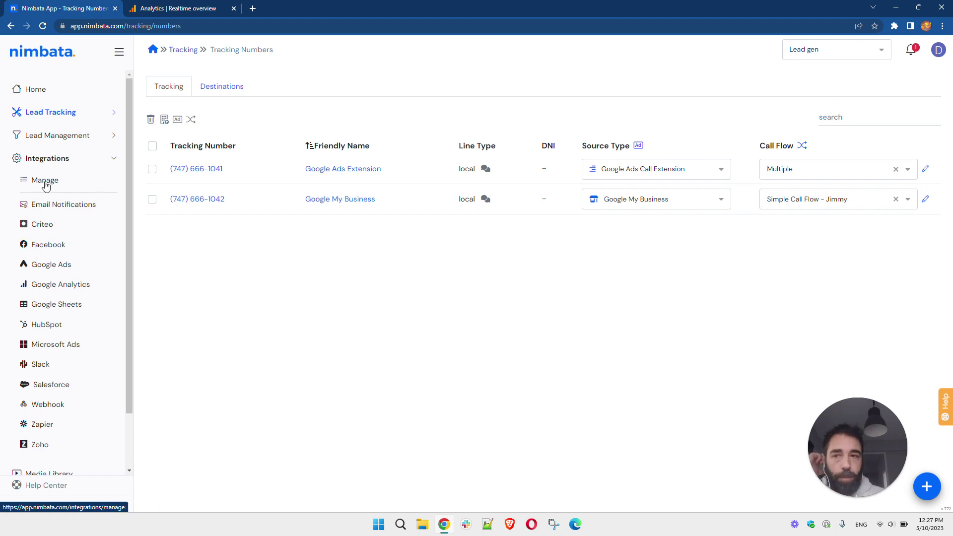
- Open the GA 4 integration with 'Tag new callers separately' kept on, then go to Google Analytics
left_click(64, 289)
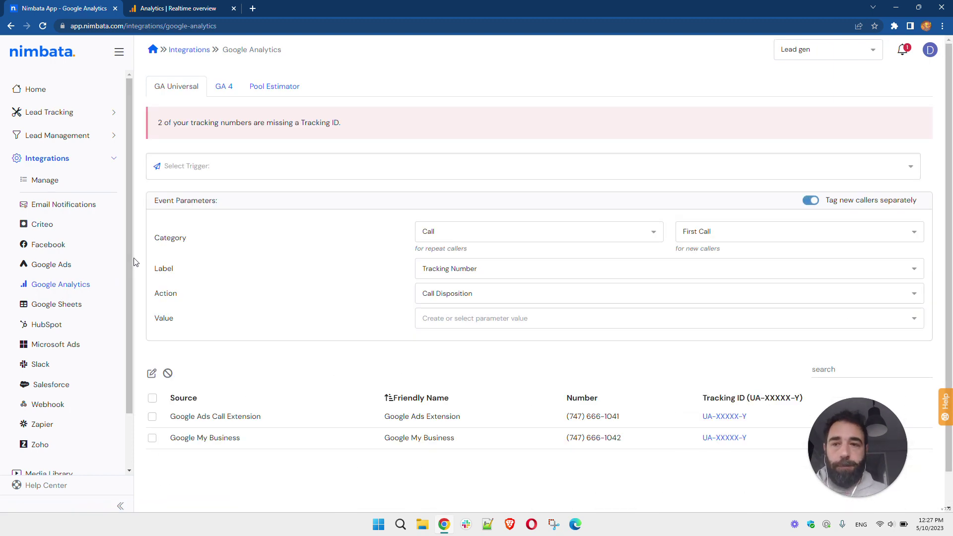
left_click(224, 89)
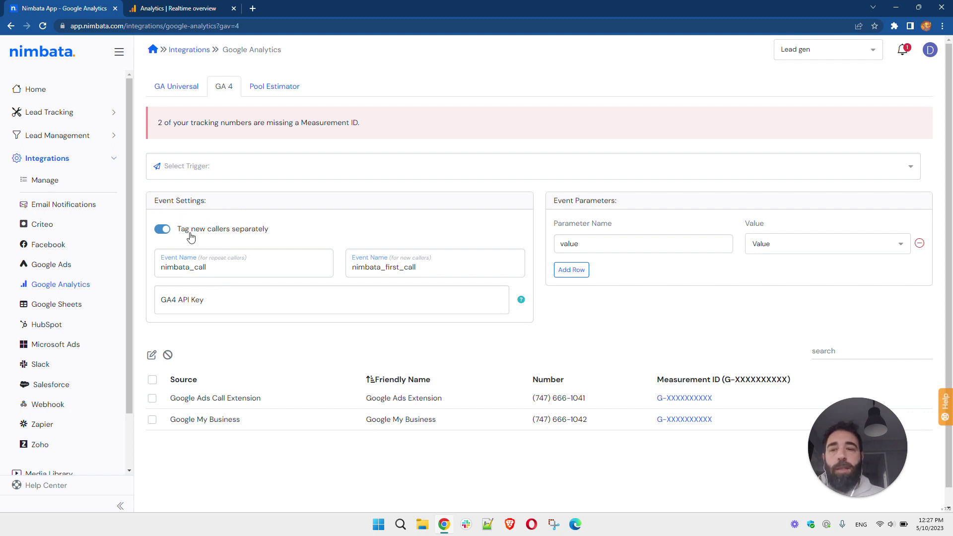
left_click(164, 231)
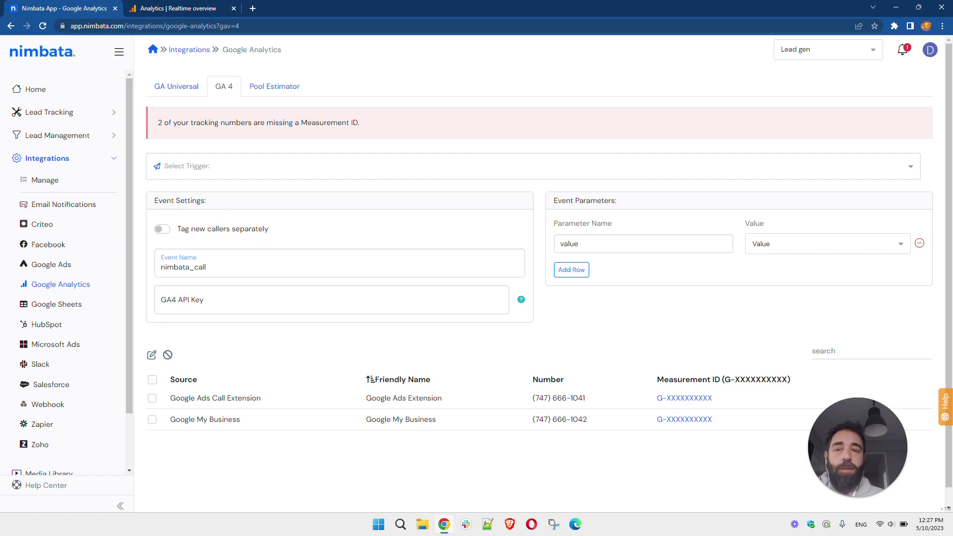
left_click(163, 230)
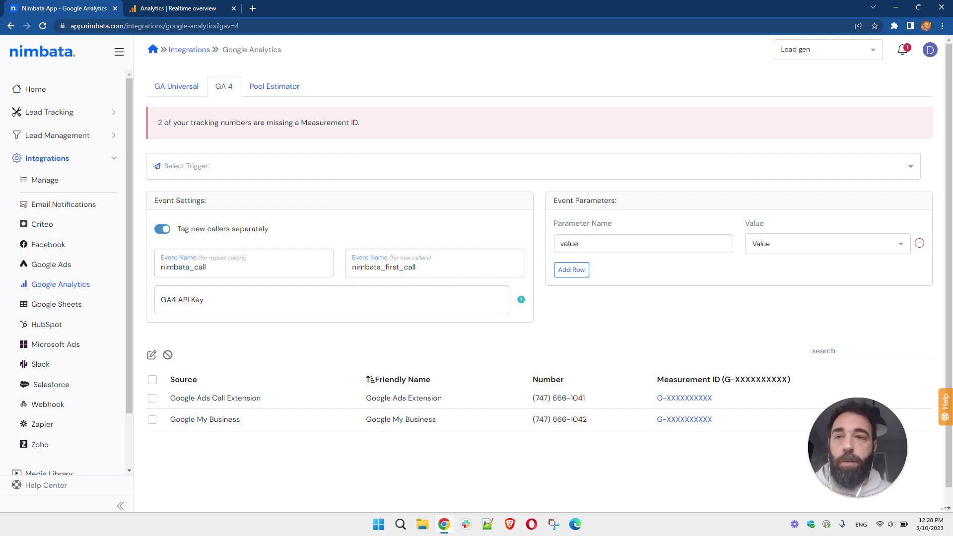
left_click(162, 303)
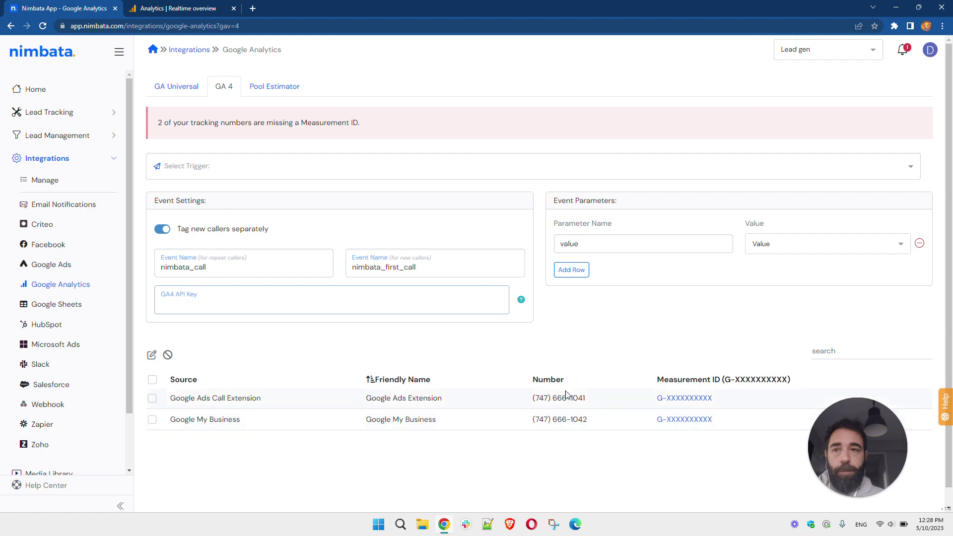
left_click(149, 6)
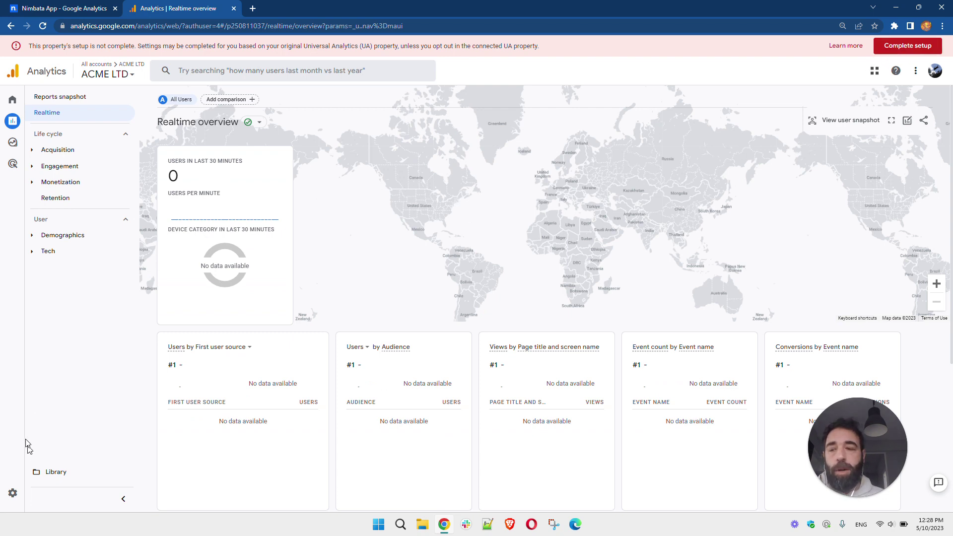
- Copy the ACME LTD web stream's Measurement Protocol API secret and return to Nimbata
mouse_move(23, 478)
left_click(31, 494)
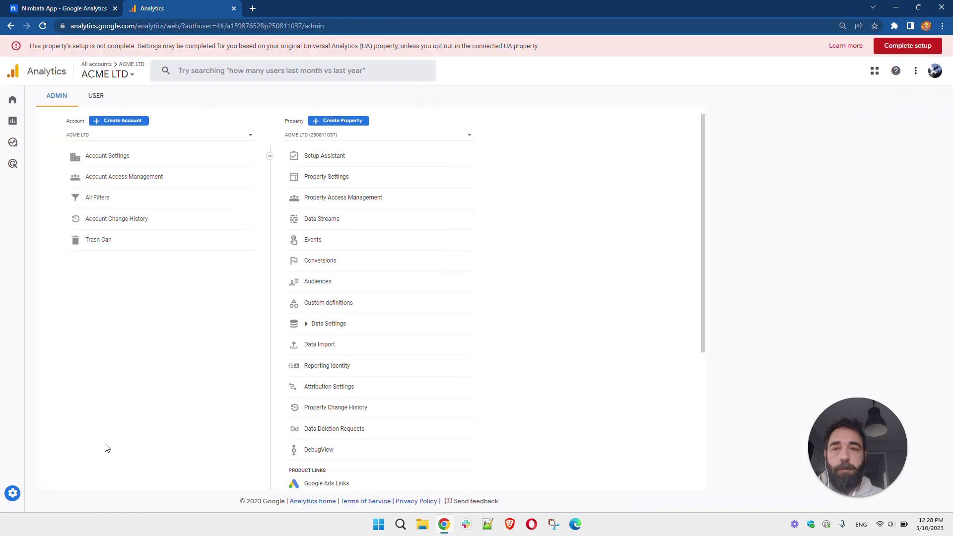
left_click(322, 219)
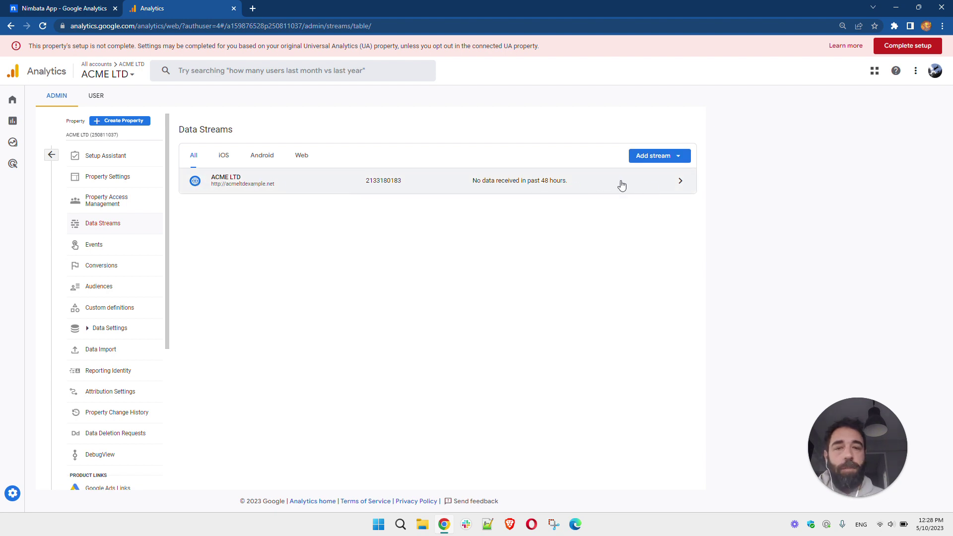
left_click(602, 181)
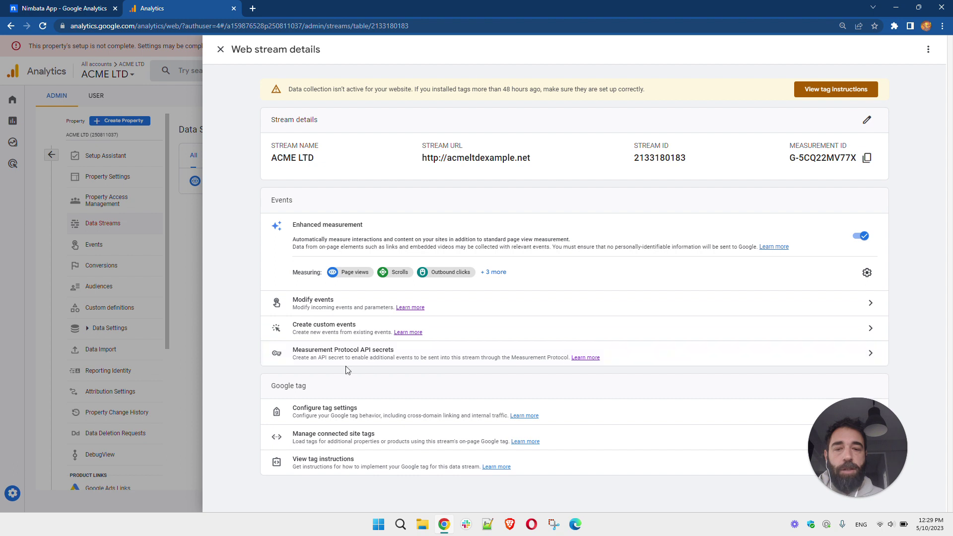
left_click(664, 353)
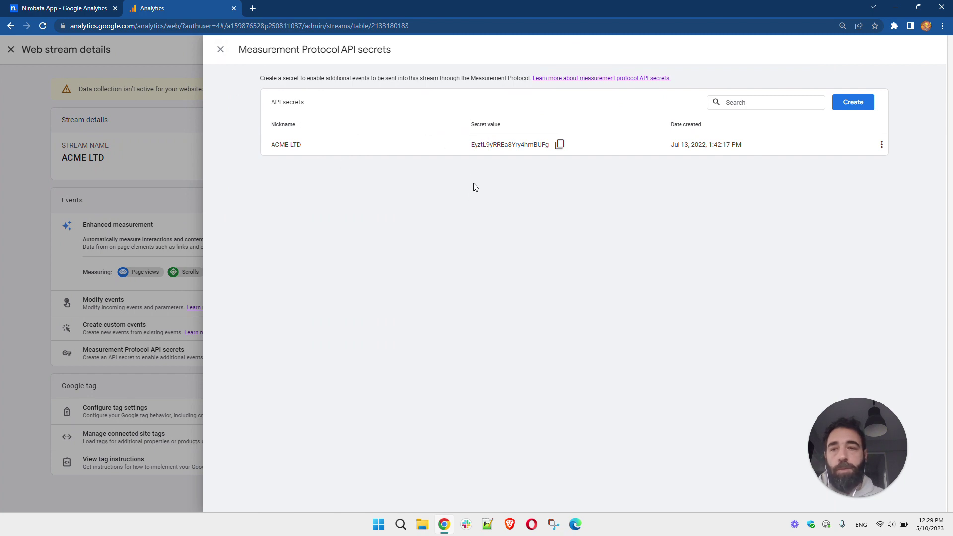
left_click(559, 146)
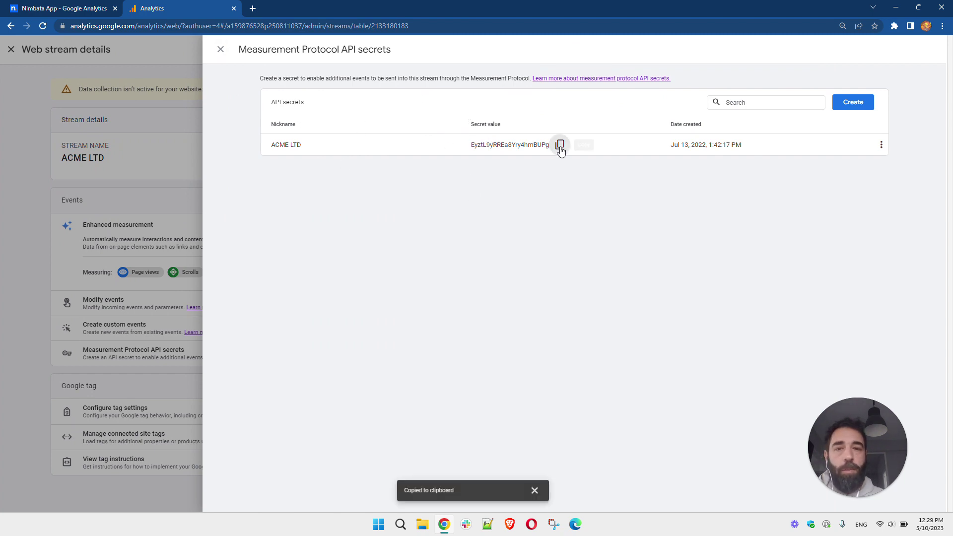
left_click(45, 4)
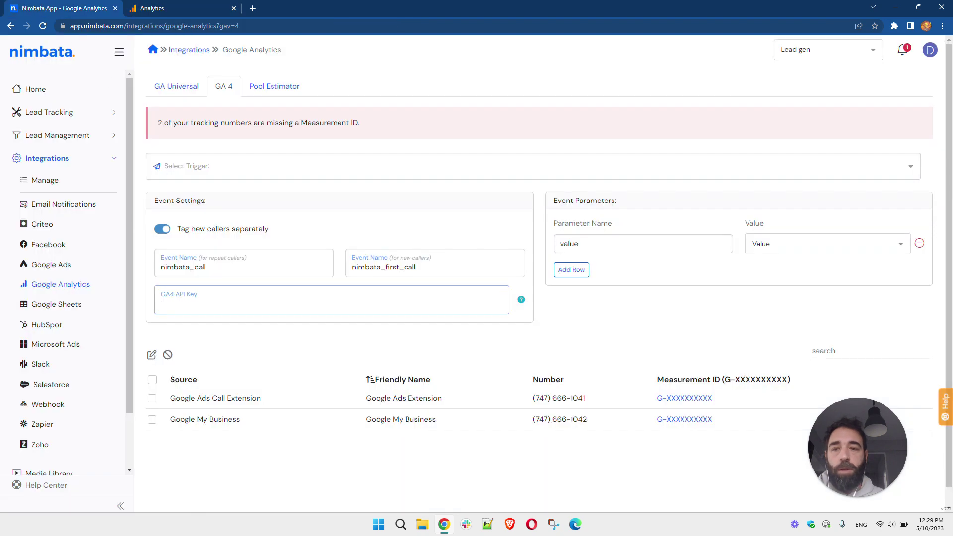
- Paste the API secret into the GA4 API Key field and save the configuration
key("ctrl+v")
left_click(285, 349)
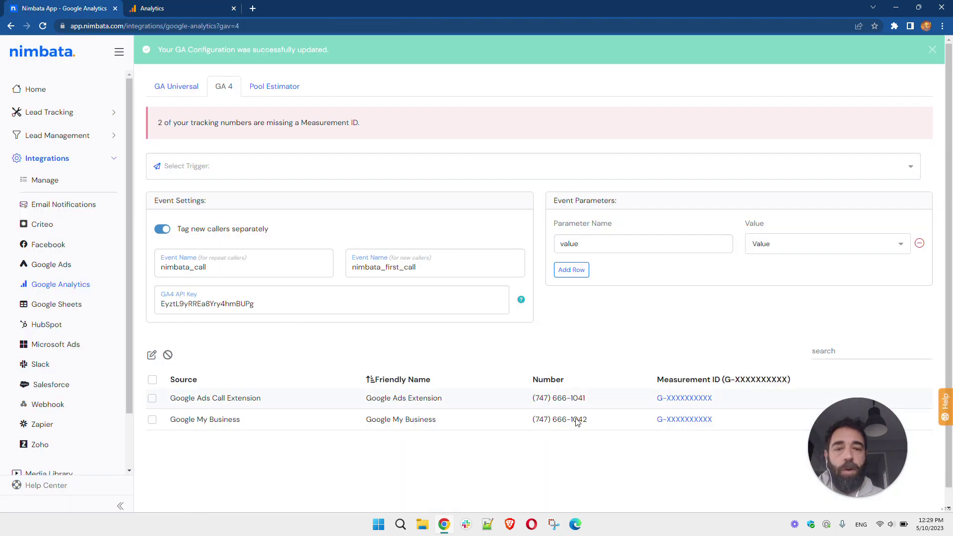
left_click(184, 7)
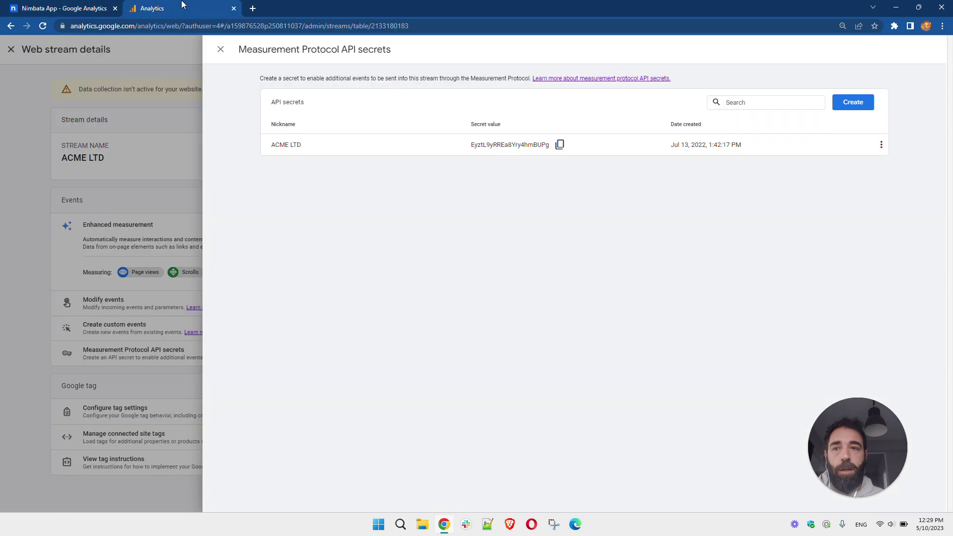
left_click(221, 49)
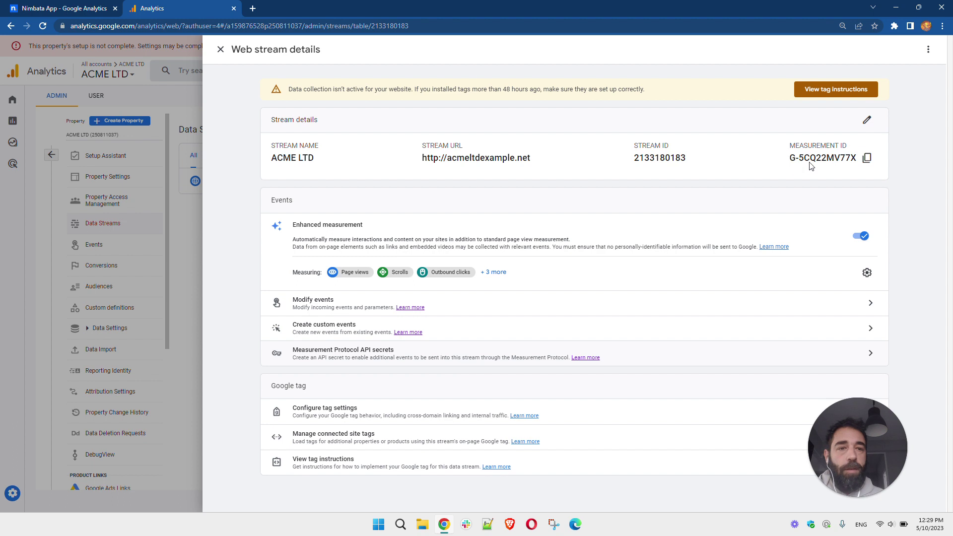
- Copy Measurement ID G-5CQ22MV77X from the stream and apply it to both tracking numbers
left_click(866, 158)
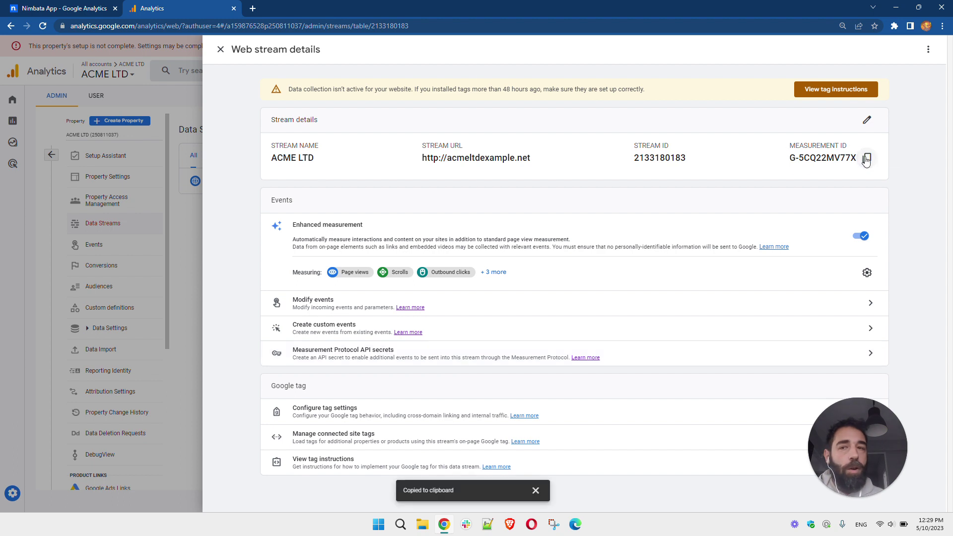
left_click(82, 6)
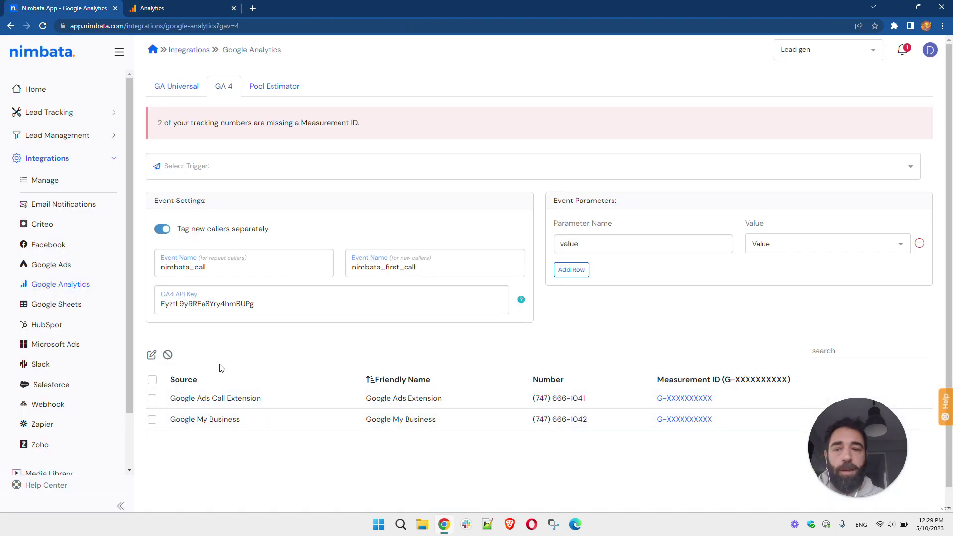
left_click(151, 356)
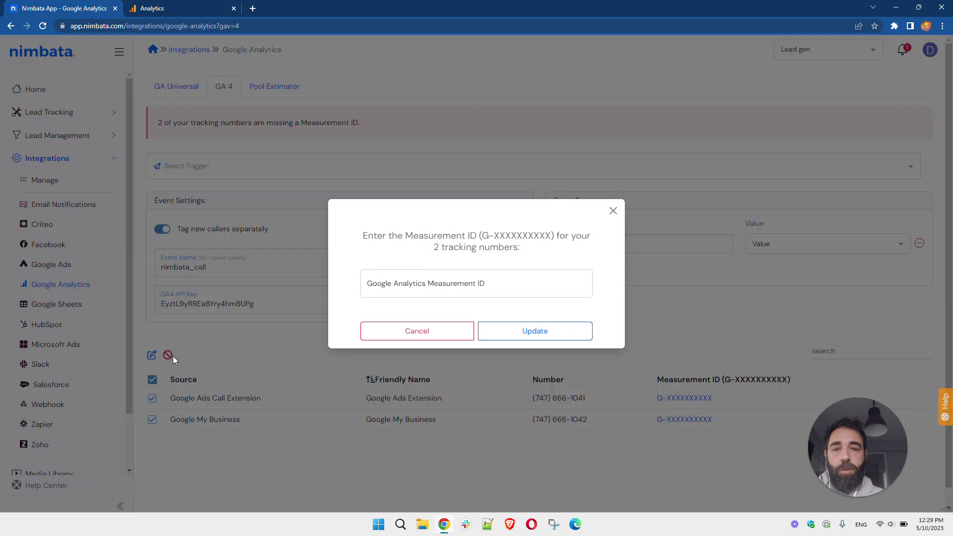
left_click(447, 283)
key("ctrl+v")
left_click(556, 339)
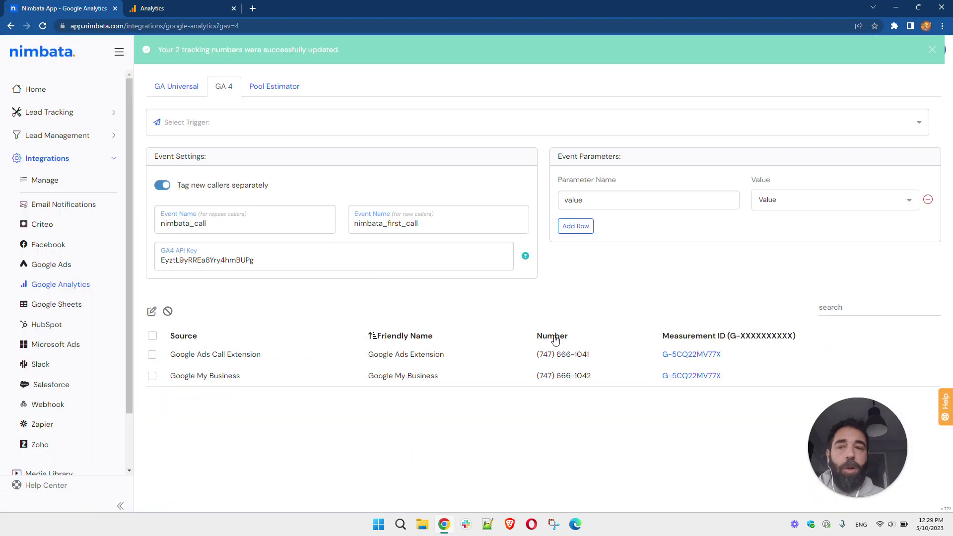
- Set the GA4 event trigger to After Every Call
left_click(156, 122)
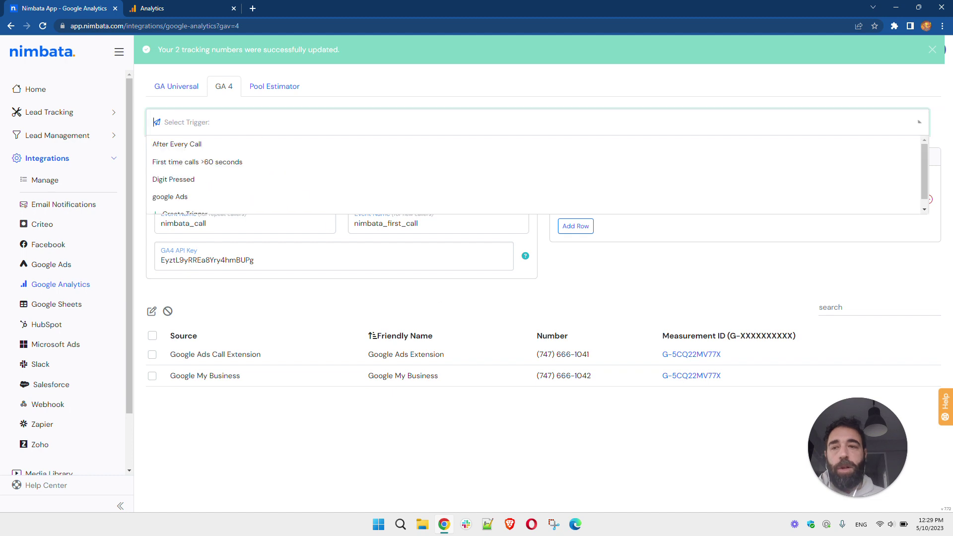
left_click(234, 144)
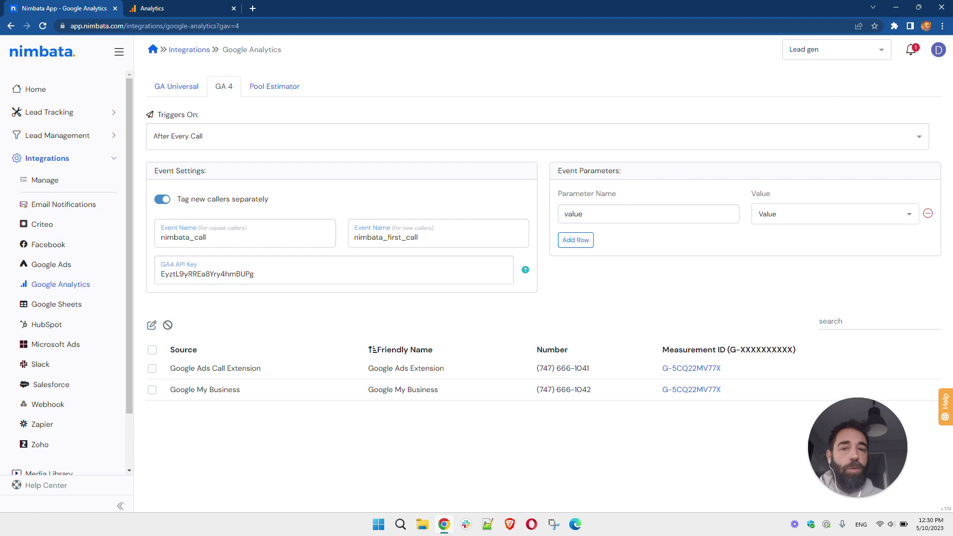
- Add a tracking_num_name event parameter mapped to Tracking Number Friendly Name
left_click(580, 241)
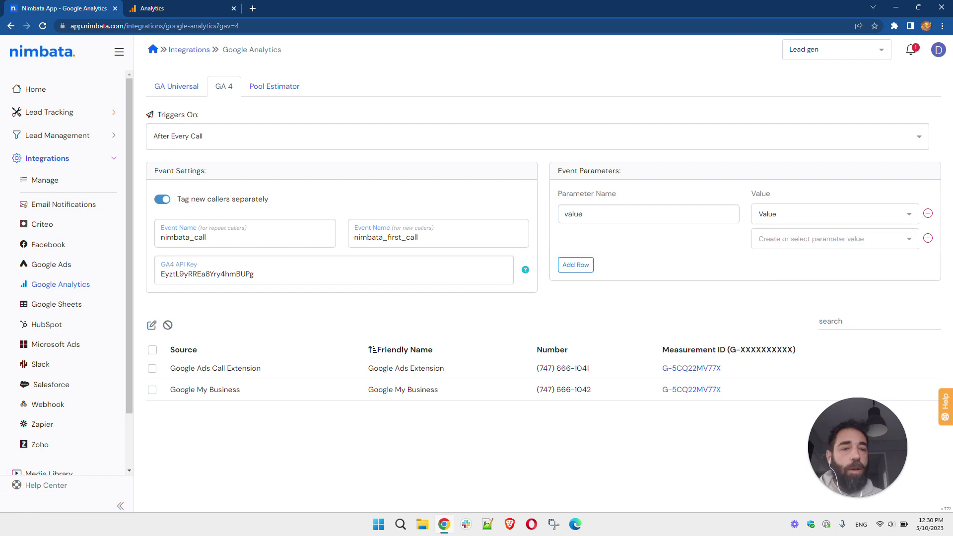
left_click(909, 238)
scroll(914, 309, "up", 1)
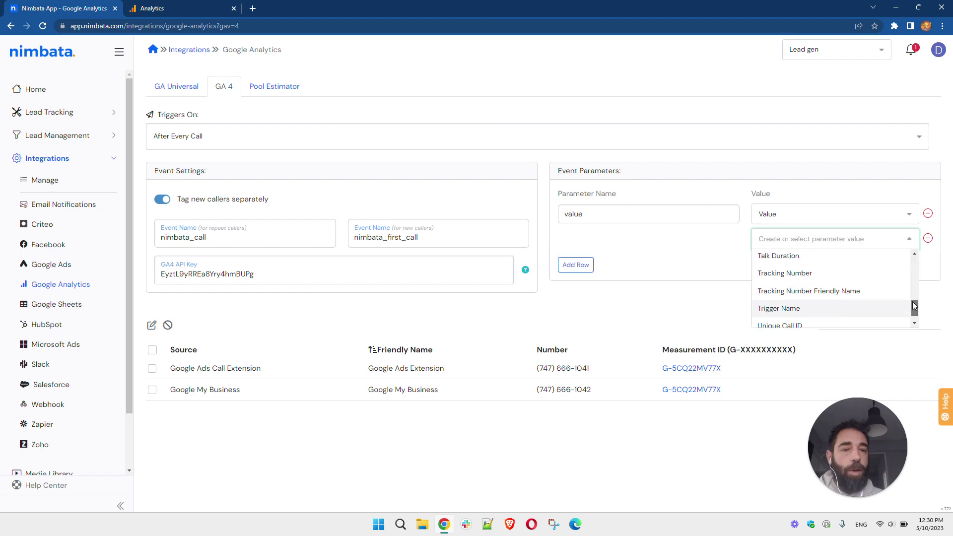
left_click(819, 290)
left_click(685, 239)
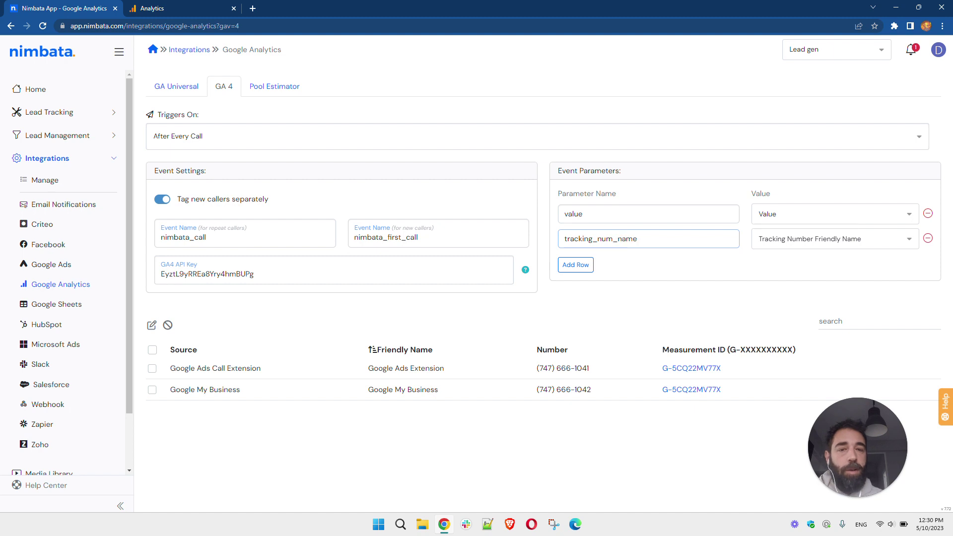
left_click(589, 266)
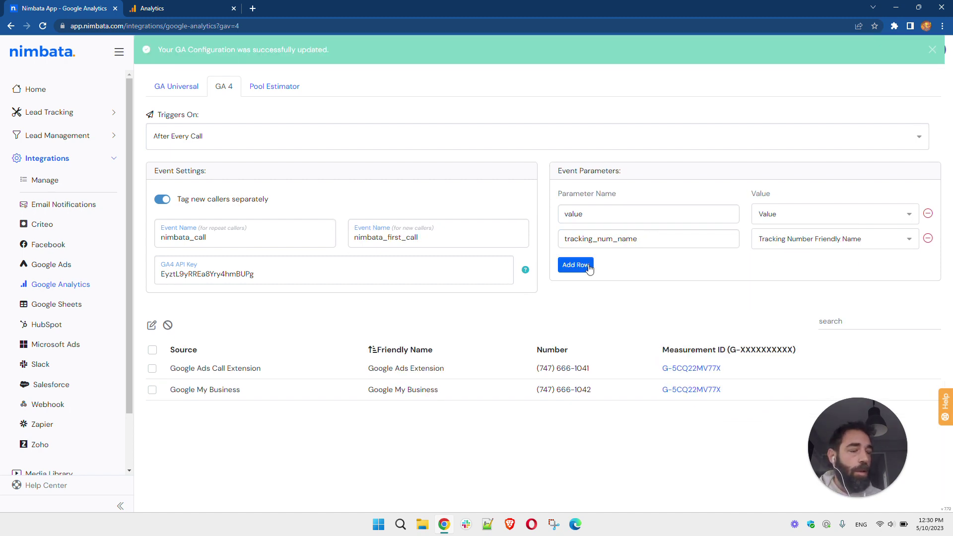
- Add a call_outcome event parameter mapped to Call Outcome
left_click(588, 266)
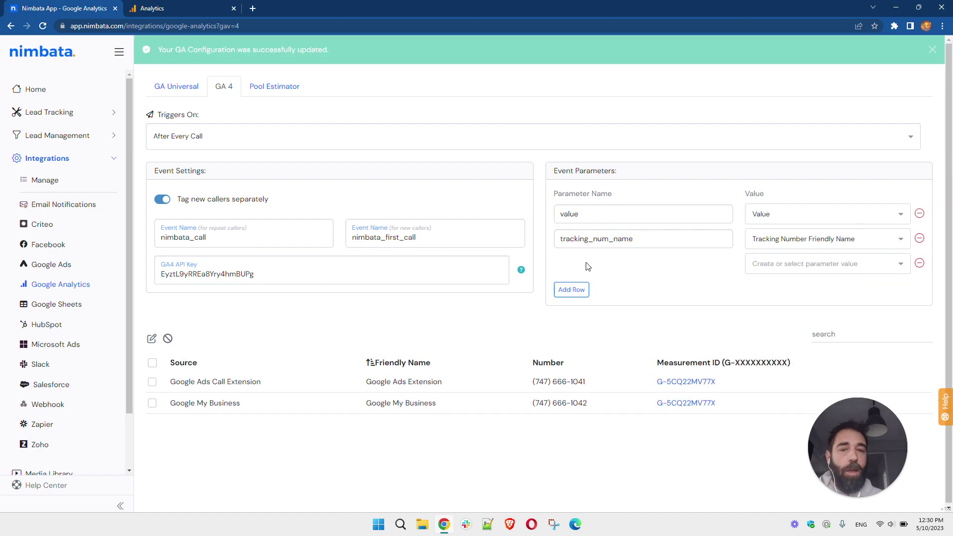
left_click(901, 264)
left_click_drag(908, 333, 909, 301)
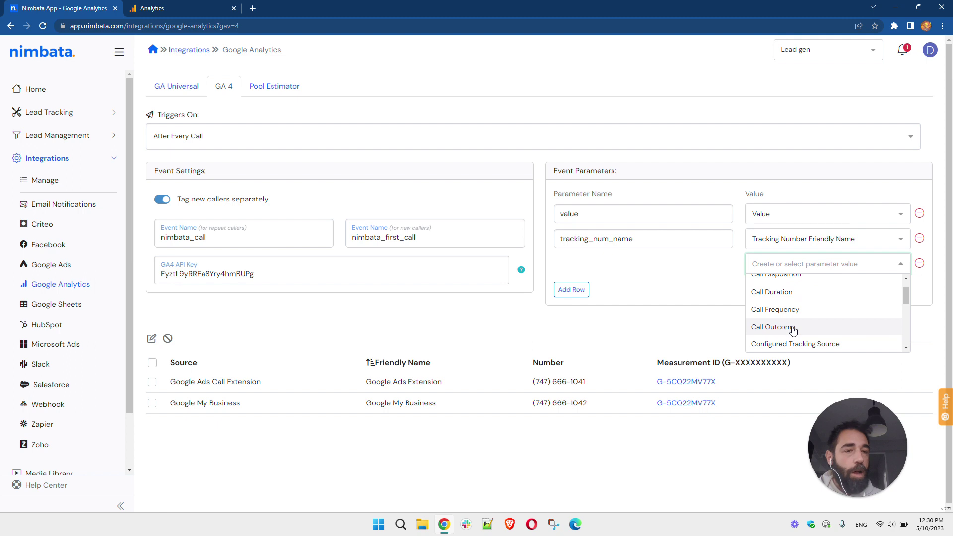
left_click(772, 325)
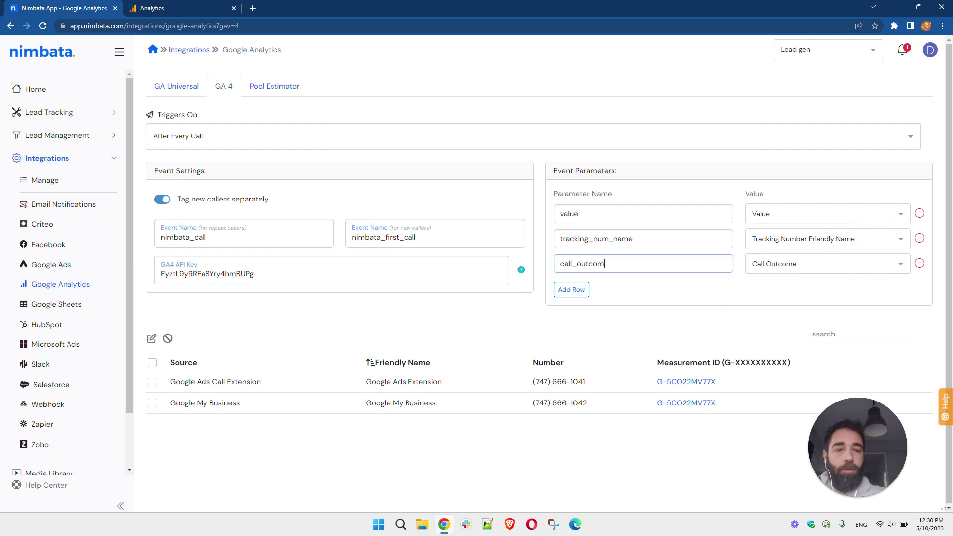
left_click(629, 301)
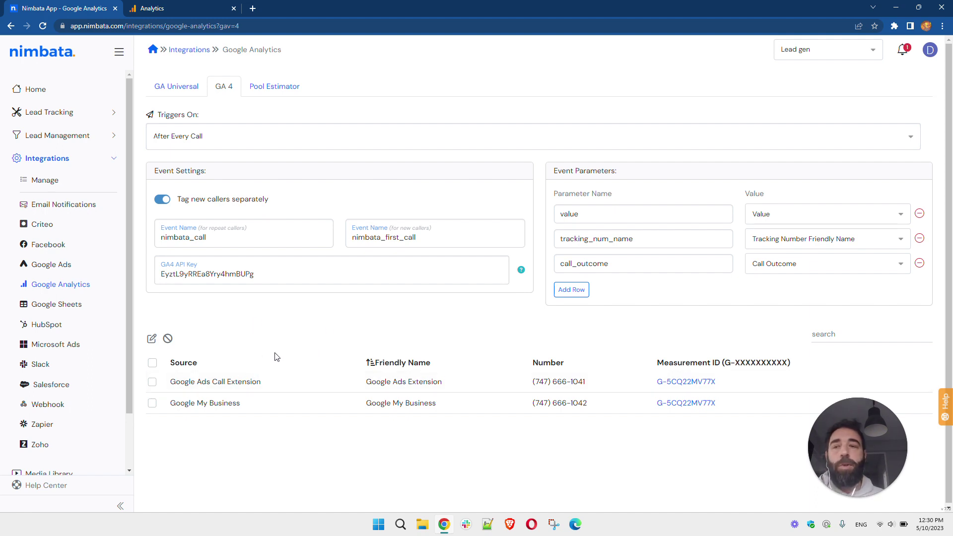
- Load nimbata.com in a new tab and scroll to the contact form and office details
left_click(253, 8)
key("ctrl+l")
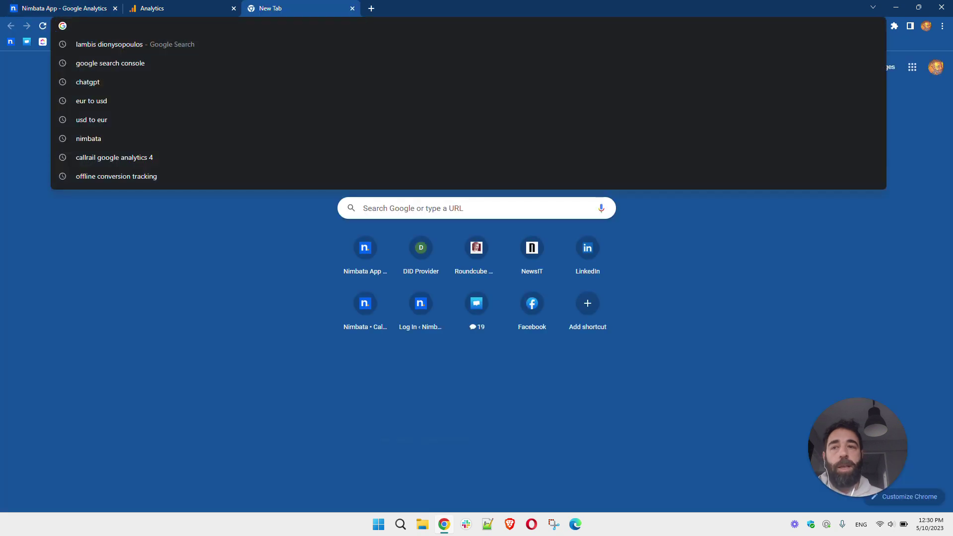
type("nimbata.com")
key("Return")
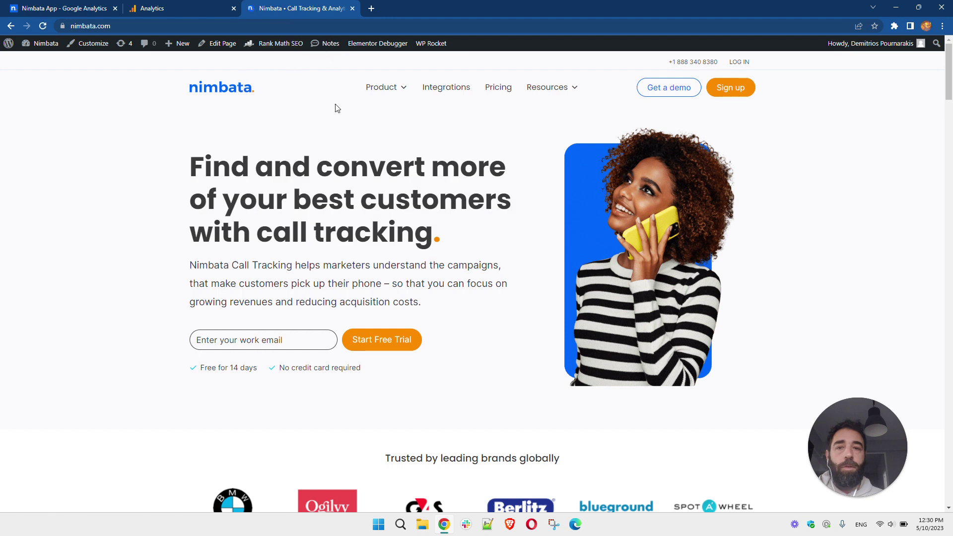
scroll(949, 105, "down", 20)
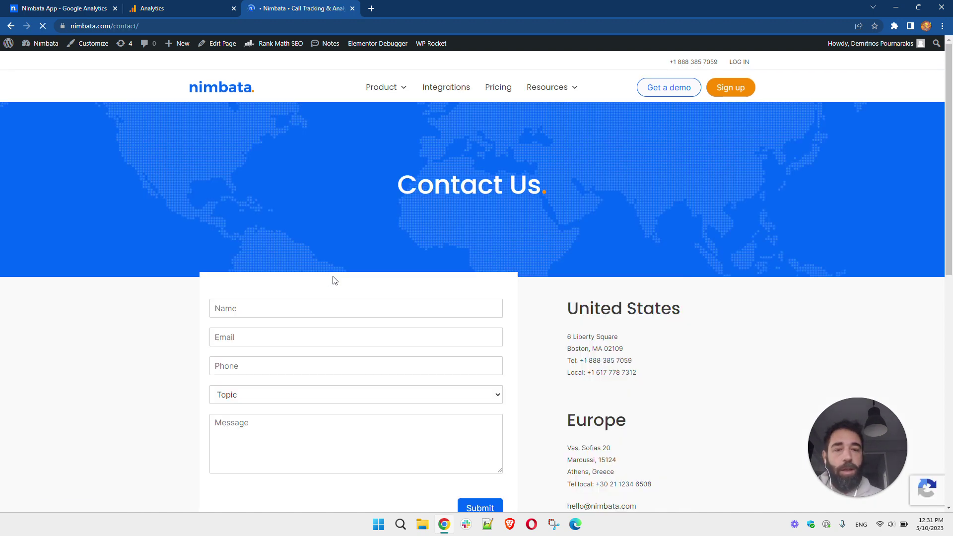
scroll(703, 427, "down", 4)
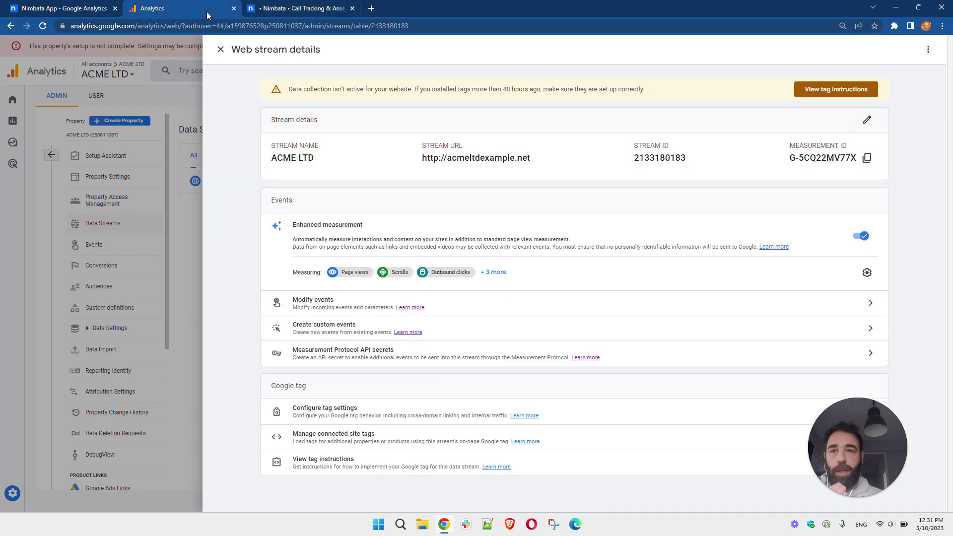
- Switch to the account holding the Nimbata GA4 property and view its Reports snapshot
left_click(207, 9)
left_click(221, 49)
left_click(923, 75)
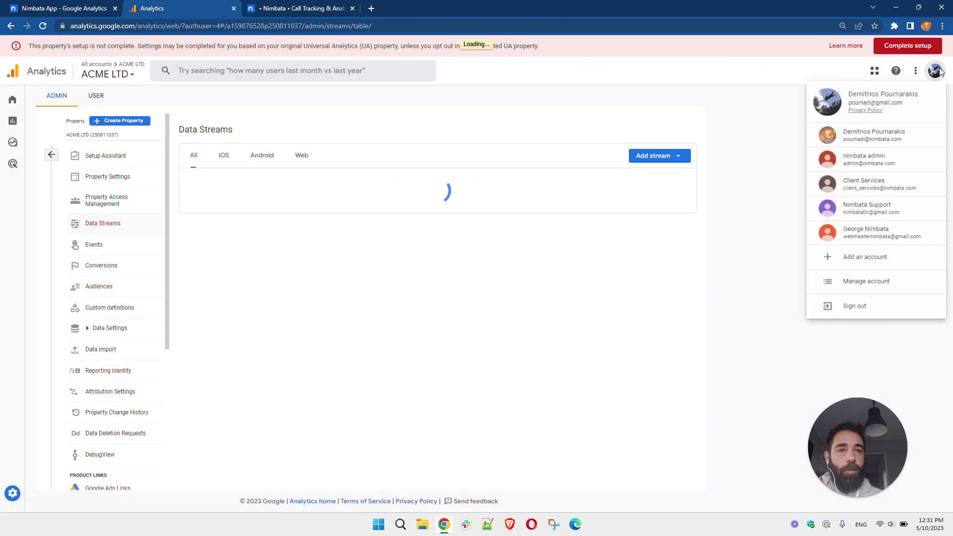
left_click(874, 142)
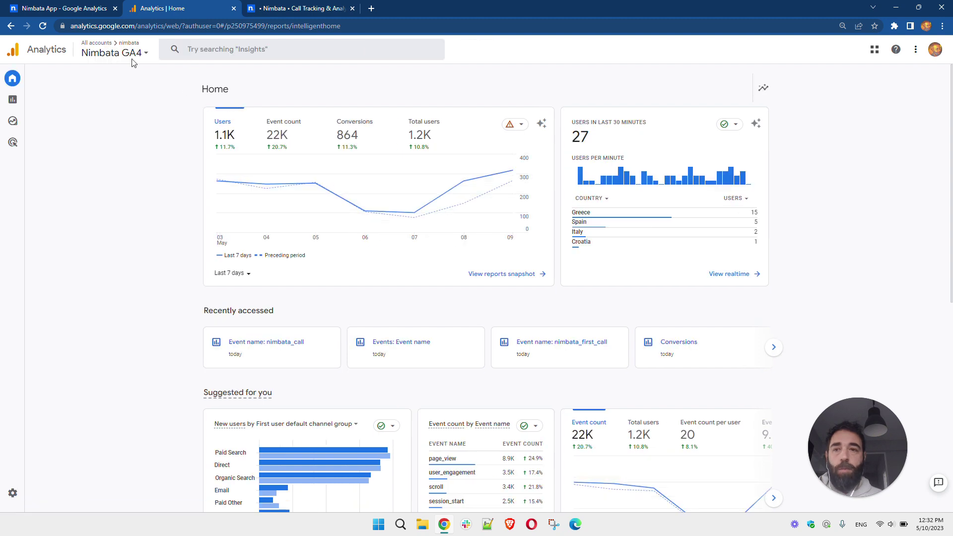
left_click(31, 100)
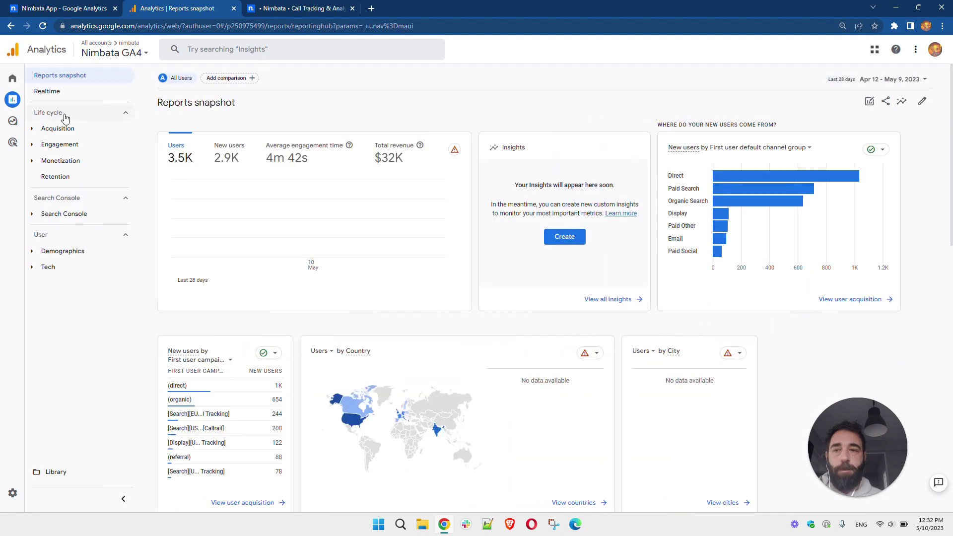
- In Realtime, drill into nimbata_call and page through its parameters, including call_outcome and value
left_click(56, 93)
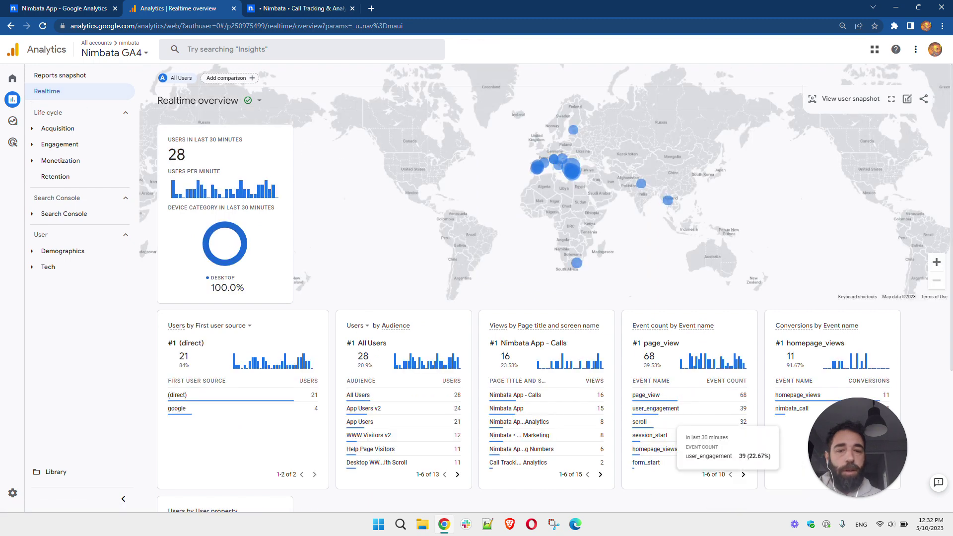
left_click(743, 475)
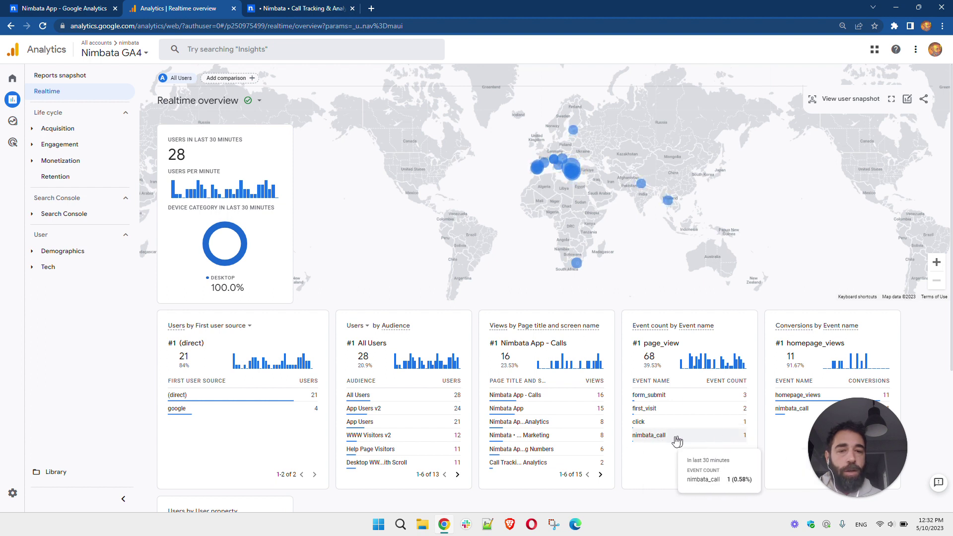
left_click(650, 435)
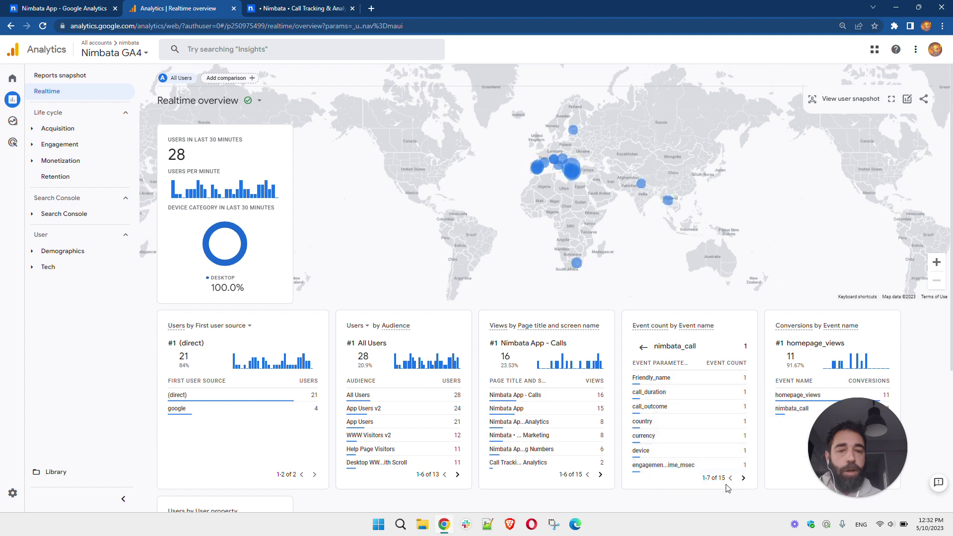
left_click(742, 477)
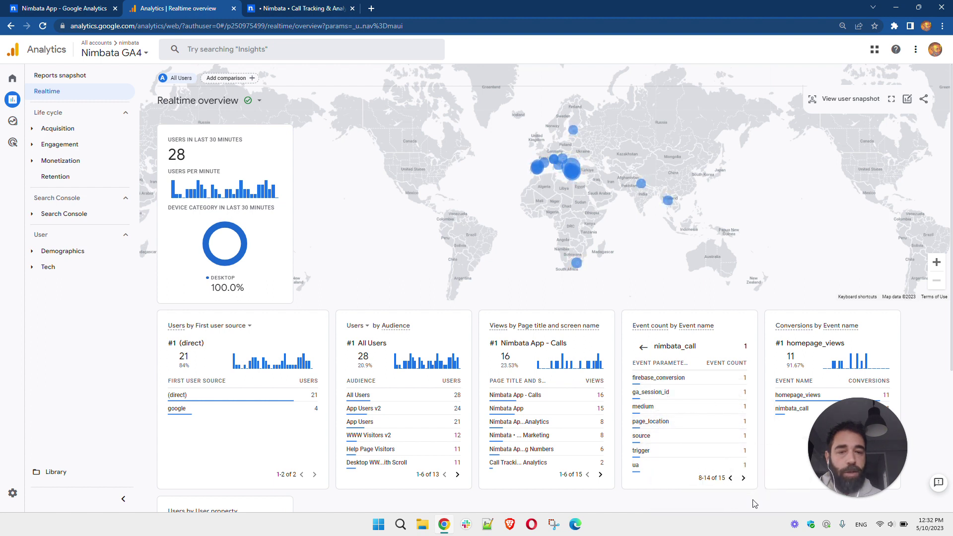
left_click(743, 478)
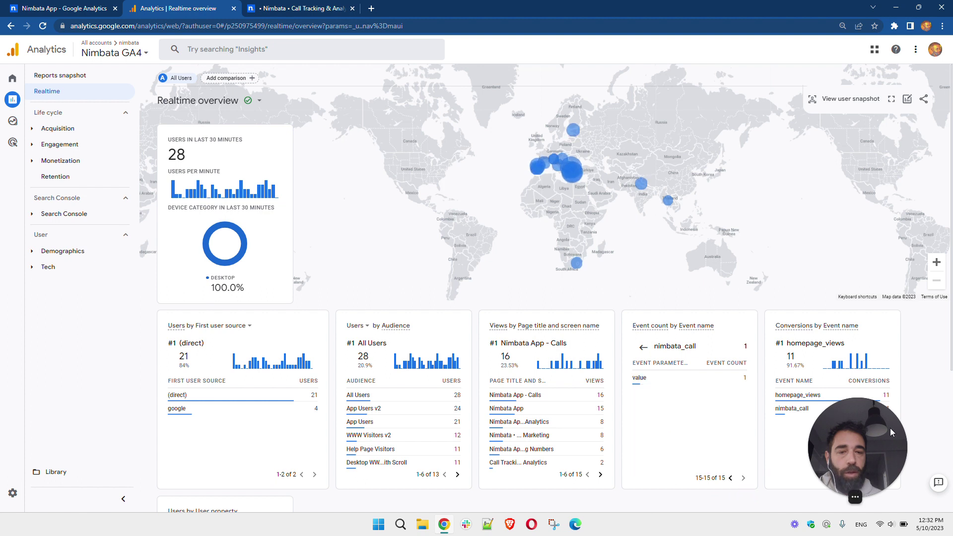
mouse_move(865, 419)
left_mouse_down()
mouse_move(894, 418)
mouse_move(845, 445)
mouse_move(714, 434)
mouse_move(873, 434)
left_mouse_up()
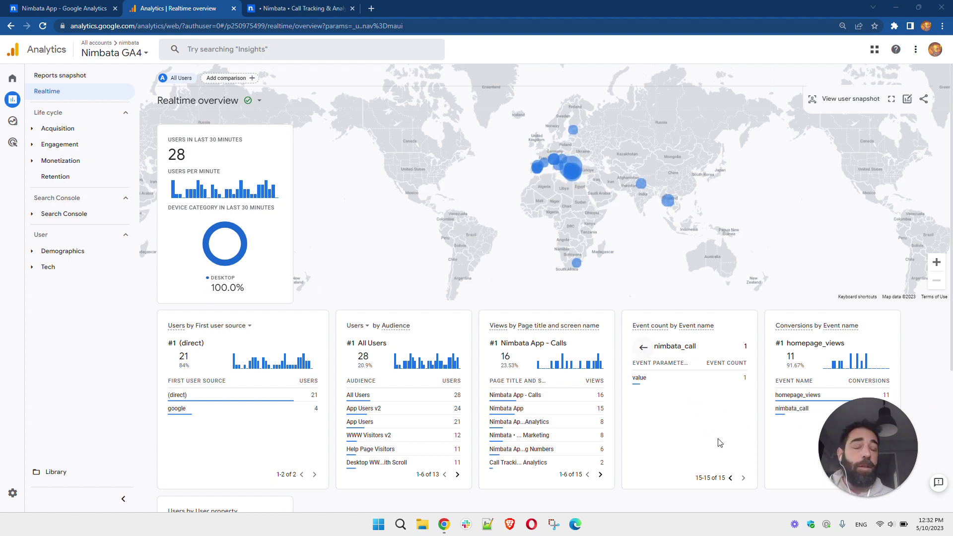
left_click(730, 477)
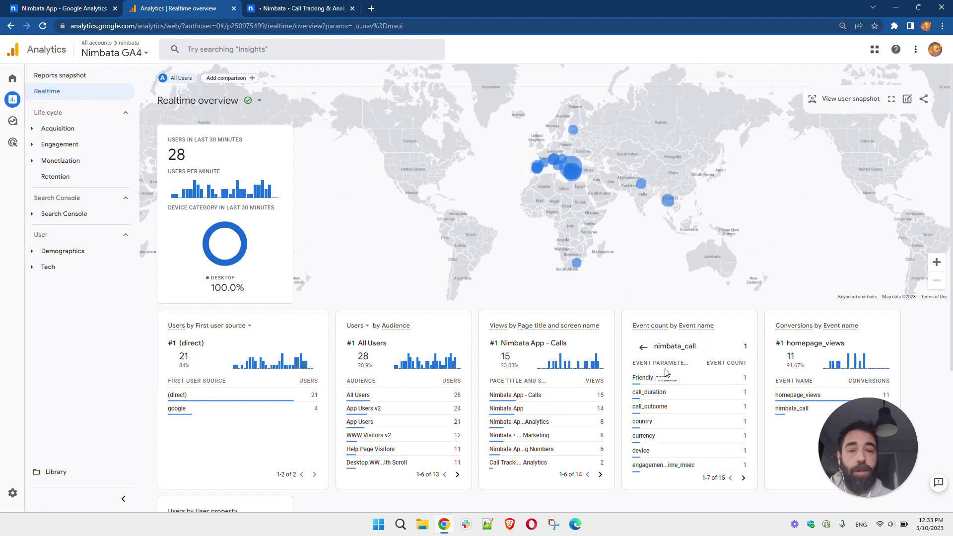
- Open the property's Custom definitions in Admin, glancing at the empty custom metrics before returning to custom dimensions
mouse_move(57, 247)
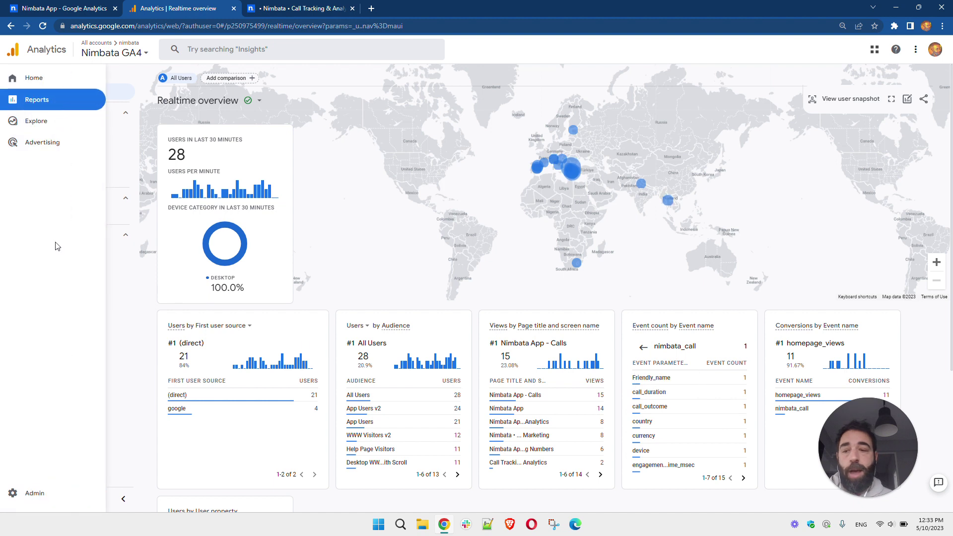
left_click(35, 493)
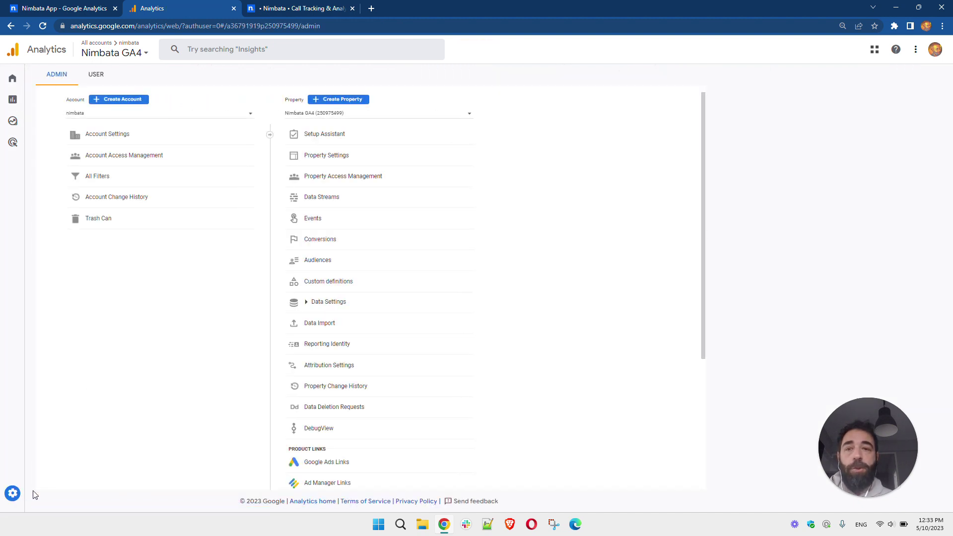
left_click(332, 281)
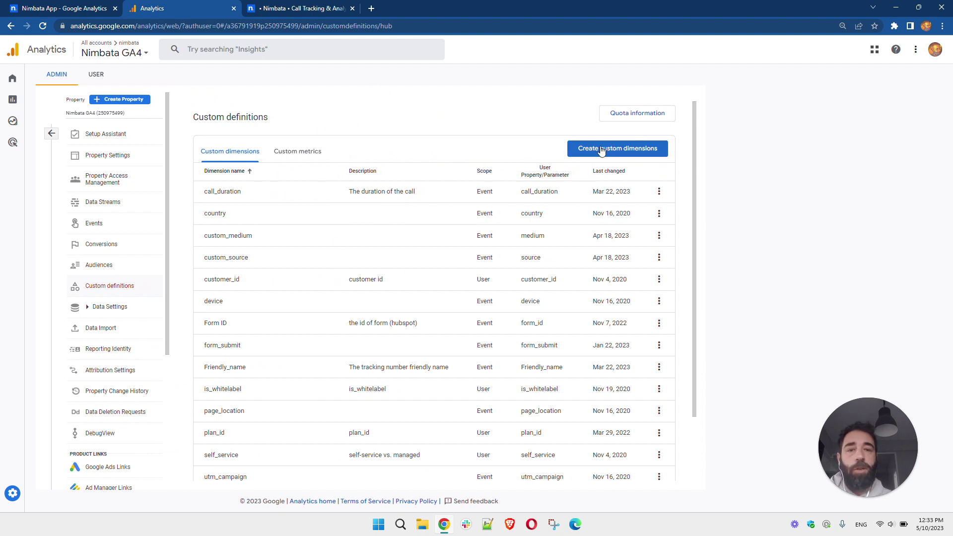
left_click(299, 153)
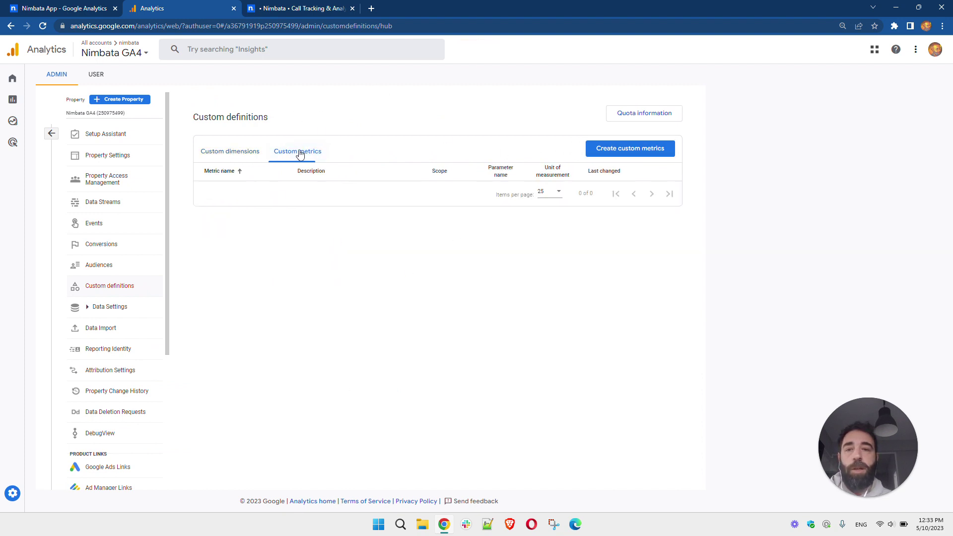
left_click(234, 153)
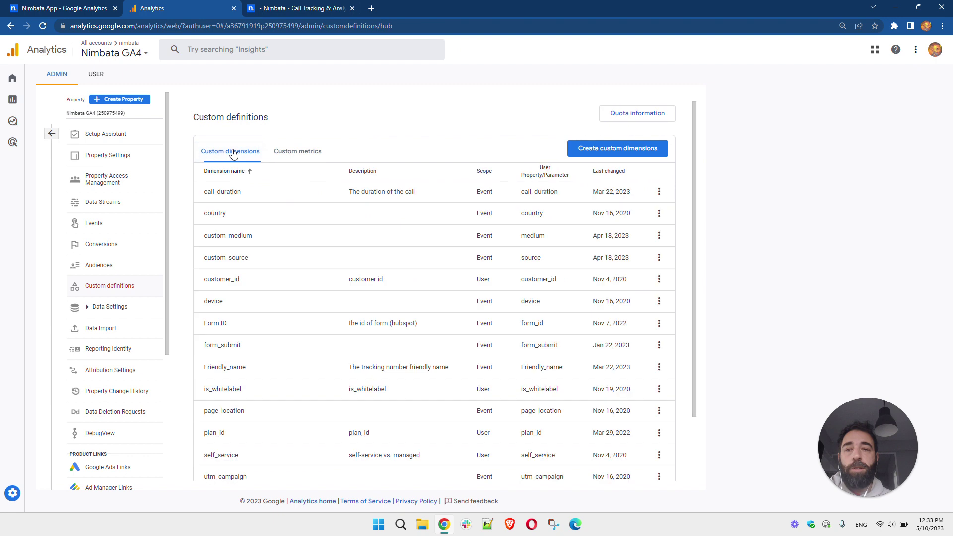
- Create the event-scoped call_outcome dimension from the call_outcome parameter, described 'The outcome of the call'
left_click(613, 153)
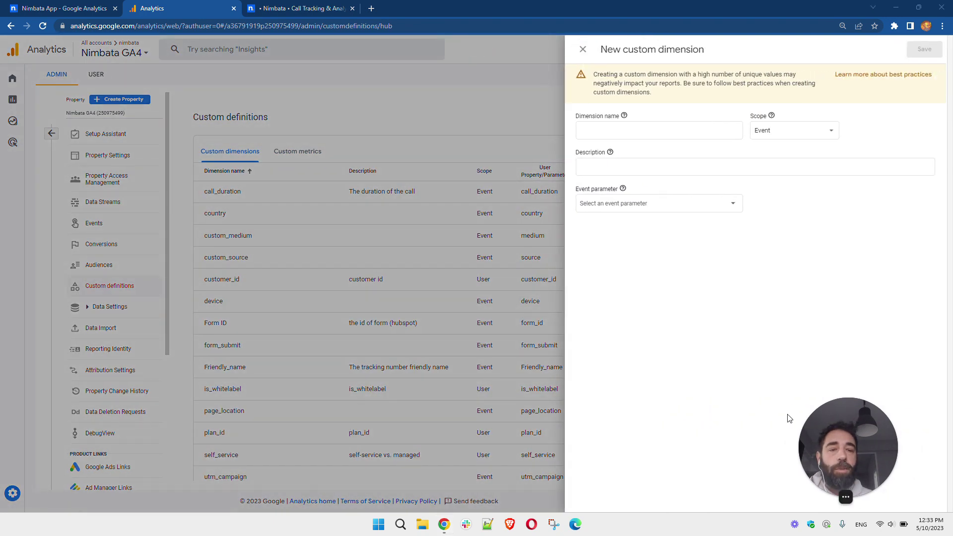
left_click(626, 132)
left_click(660, 203)
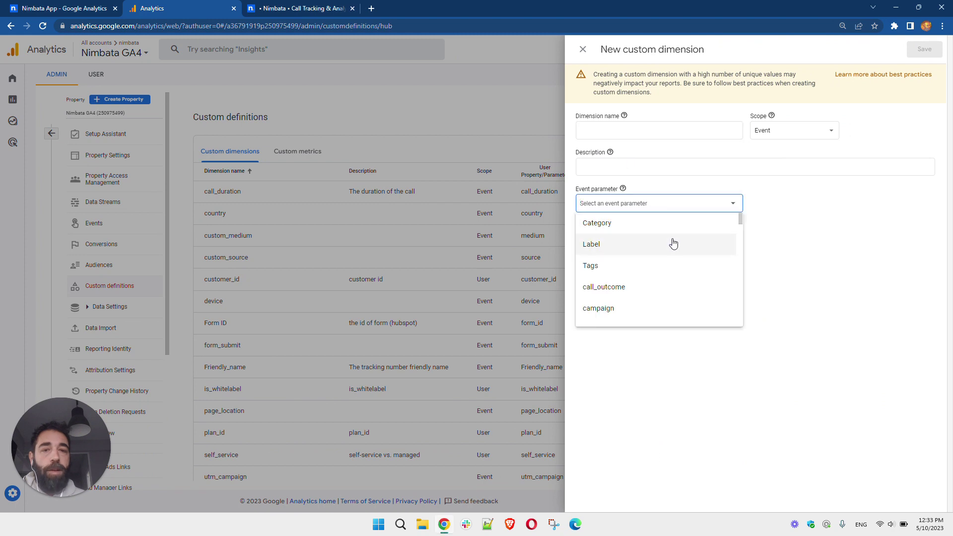
scroll(738, 218, "down", 2)
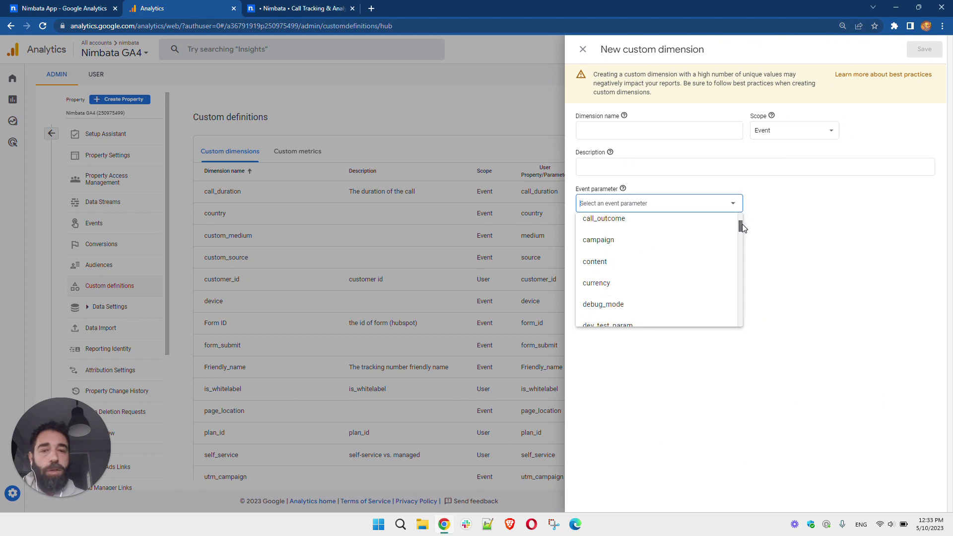
left_click(613, 226)
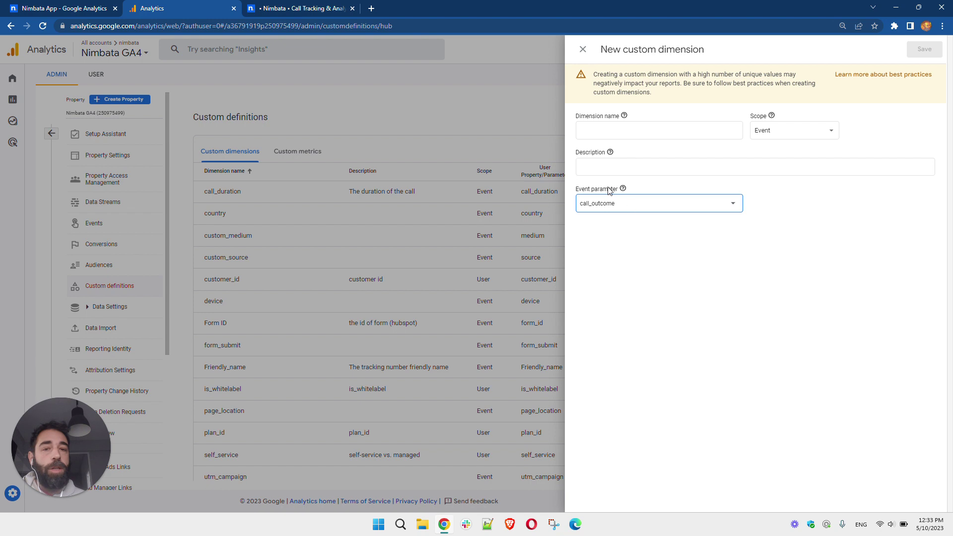
left_click(617, 128)
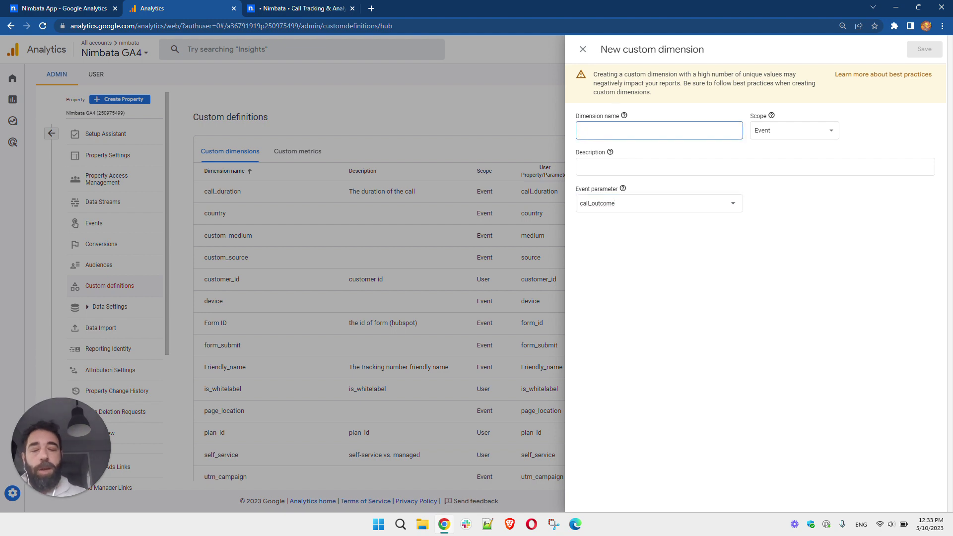
type("call_outcome")
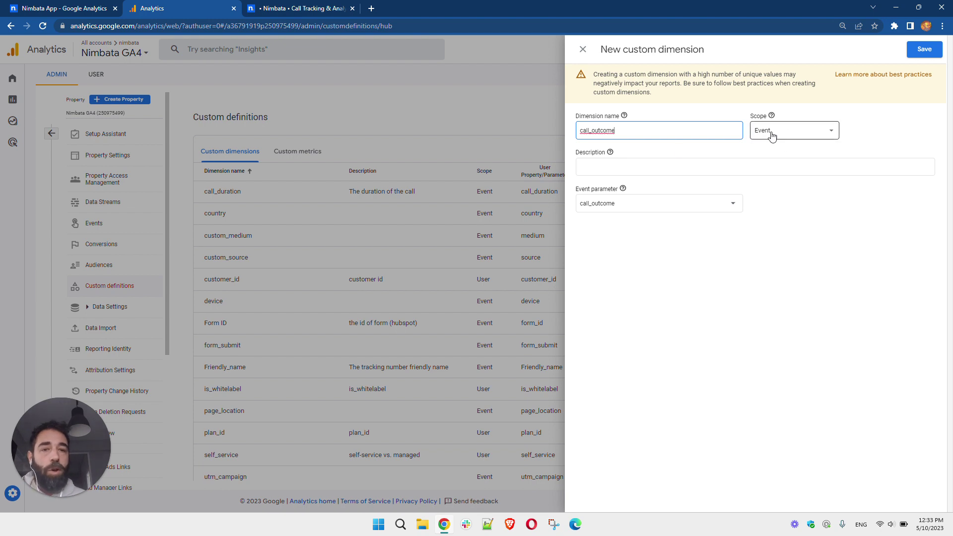
left_click(611, 168)
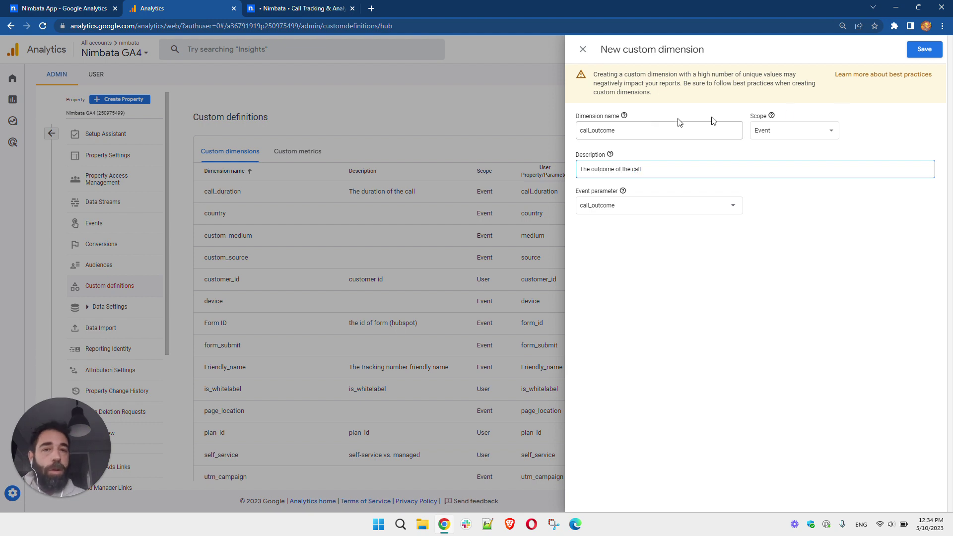
left_click(923, 50)
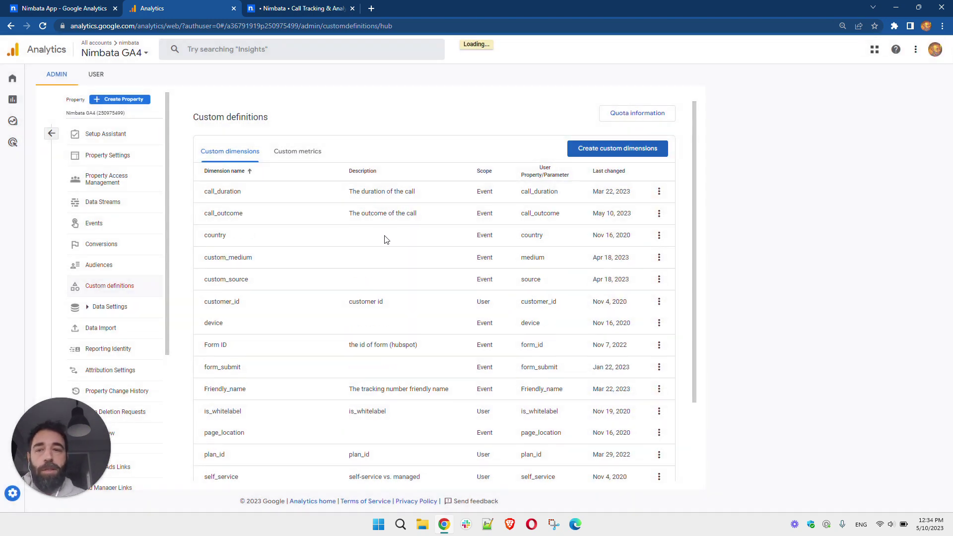
- Start a new custom metric named Value with the description 'Value of each call'
left_click(311, 151)
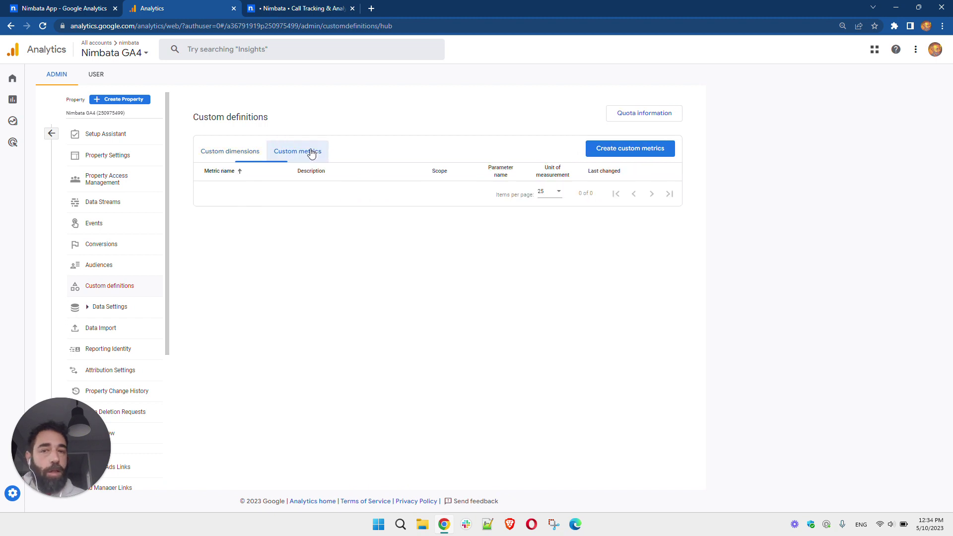
left_click(638, 153)
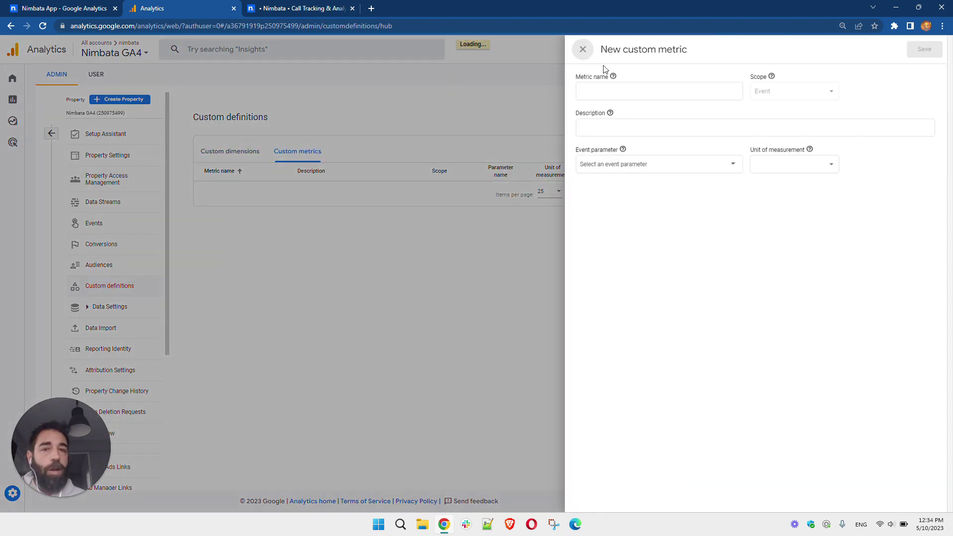
left_click(616, 98)
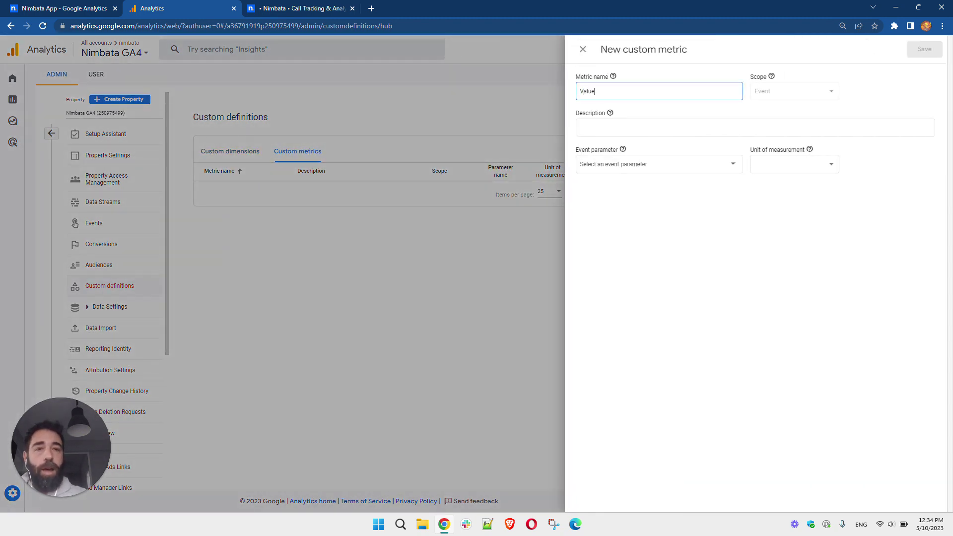
key("Tab")
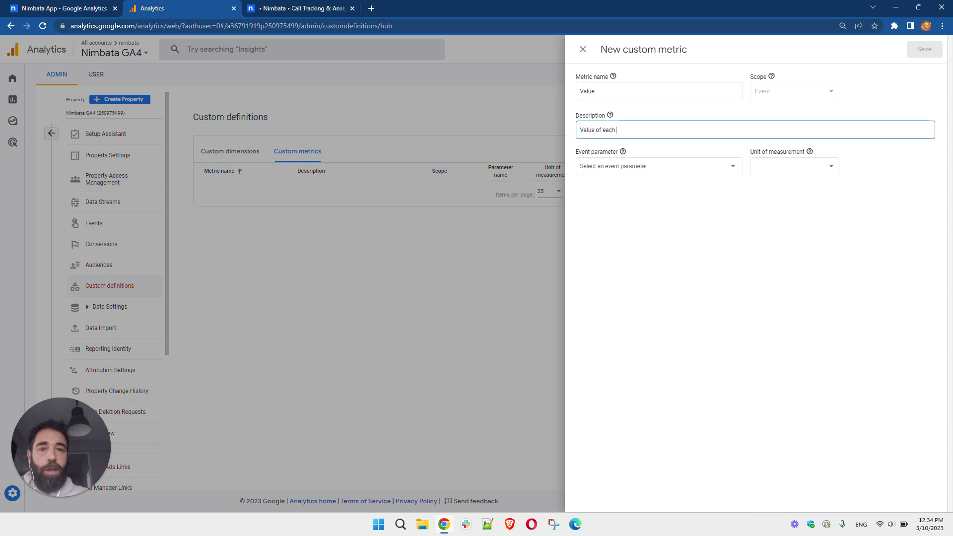
type("Value of each call")
- Base the Value metric on the value parameter in Currency, save it, and return to Admin home
left_click(633, 172)
left_click_drag(740, 184, 739, 274)
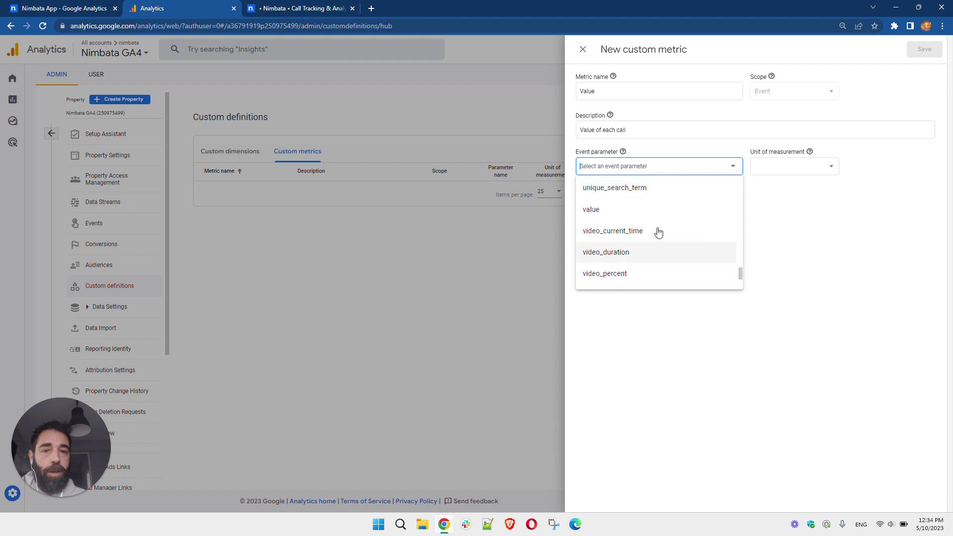
left_click(601, 210)
left_click(828, 168)
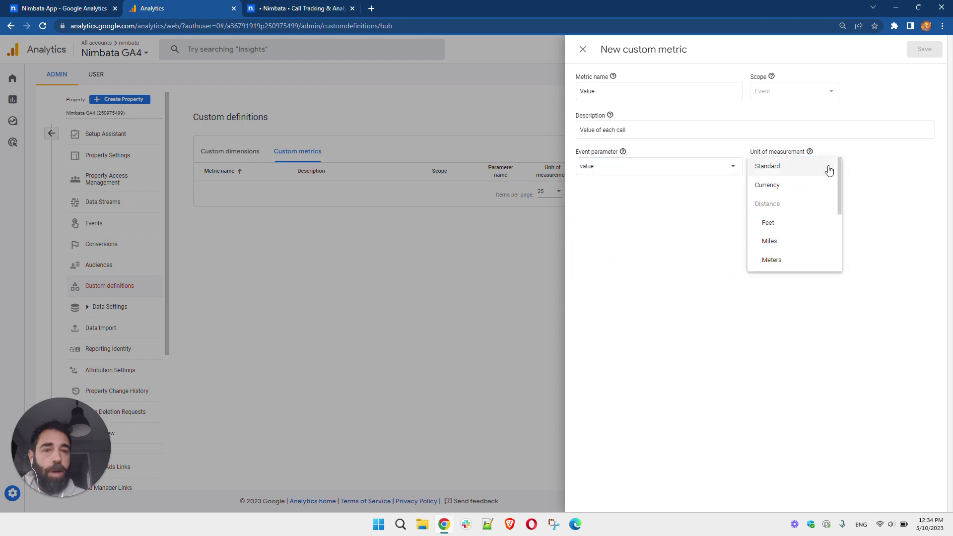
left_click(787, 186)
left_click(789, 268)
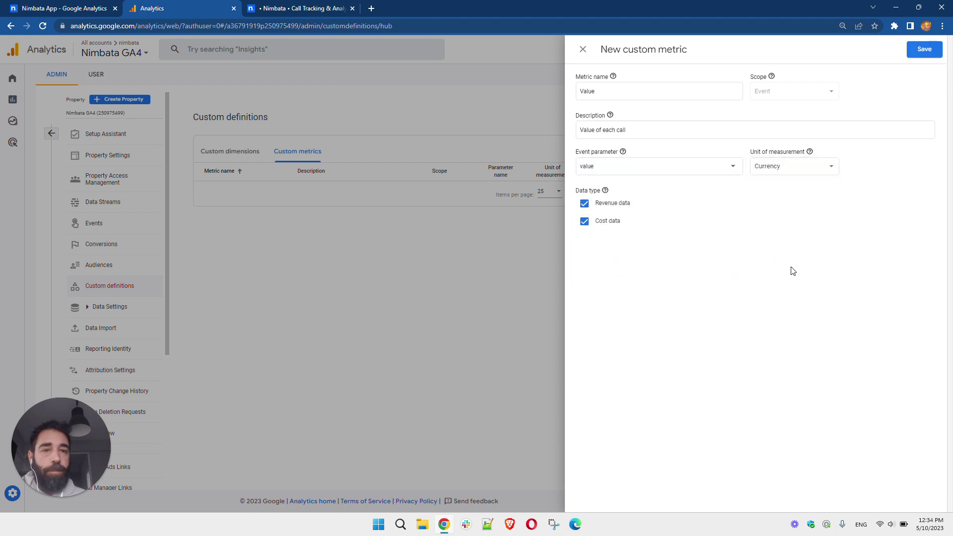
left_click(921, 52)
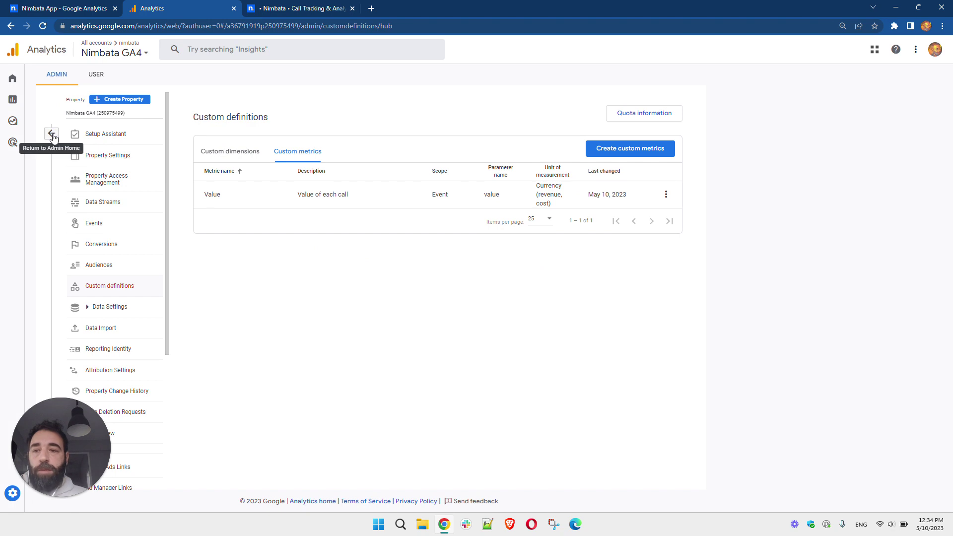
left_click(52, 134)
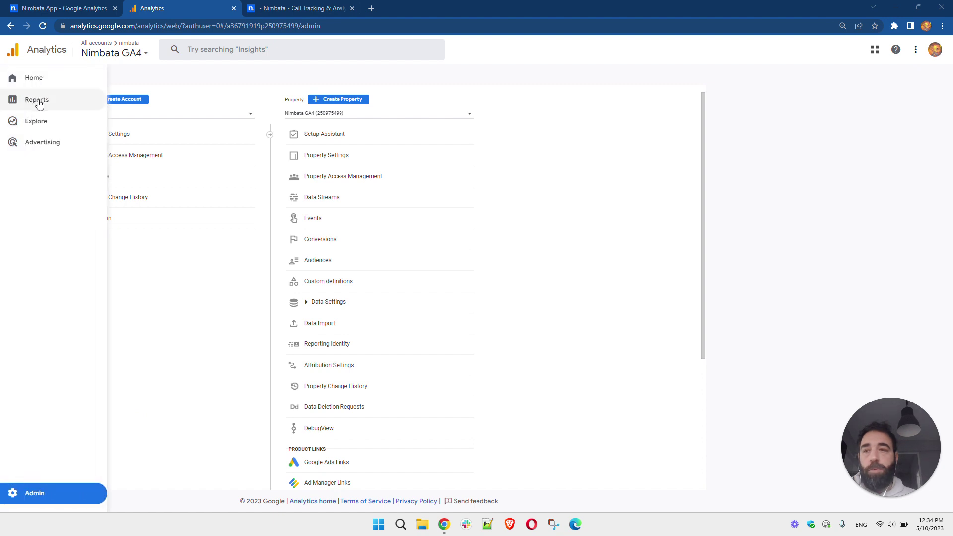
- Open the Engagement > Events: Event name report
left_click(40, 102)
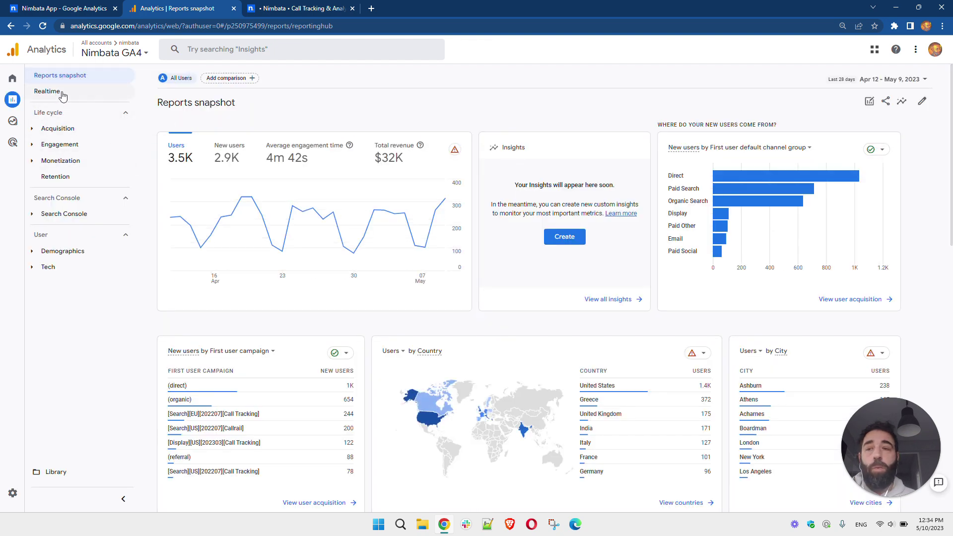
left_click(64, 149)
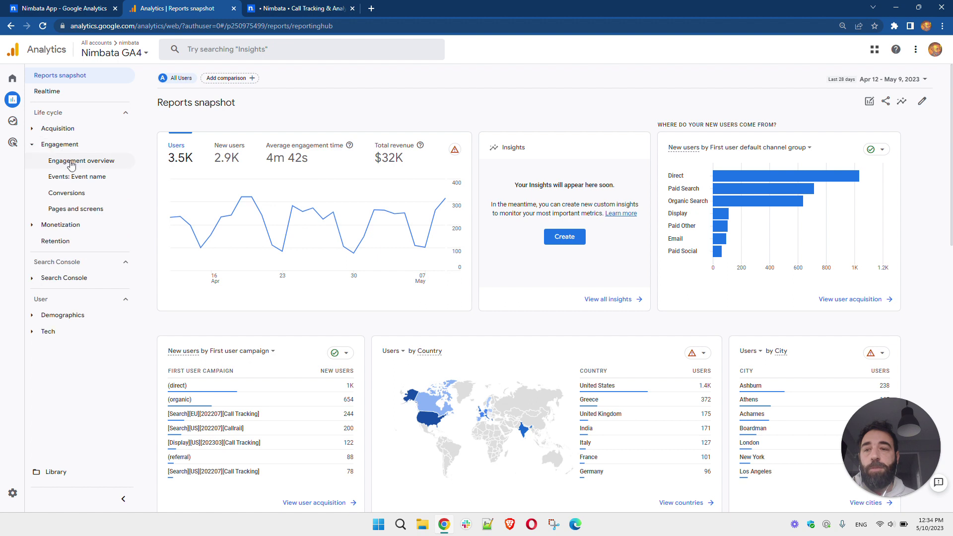
left_click(73, 179)
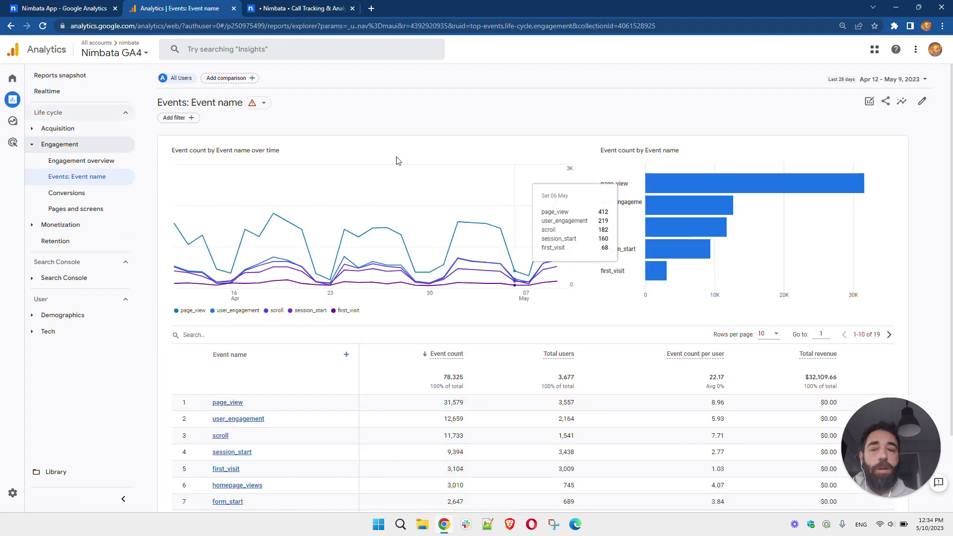
scroll(276, 416, "down", 2)
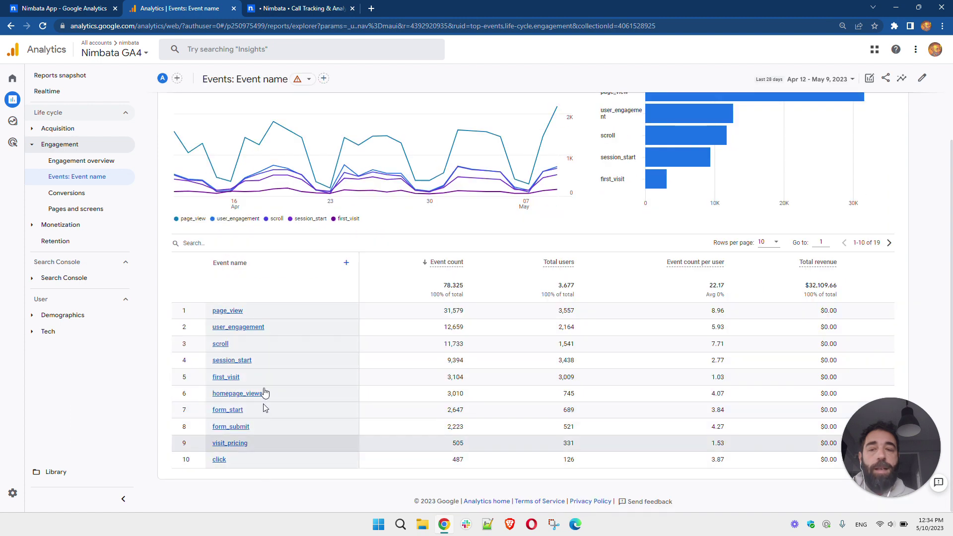
scroll(290, 439, "up", 2)
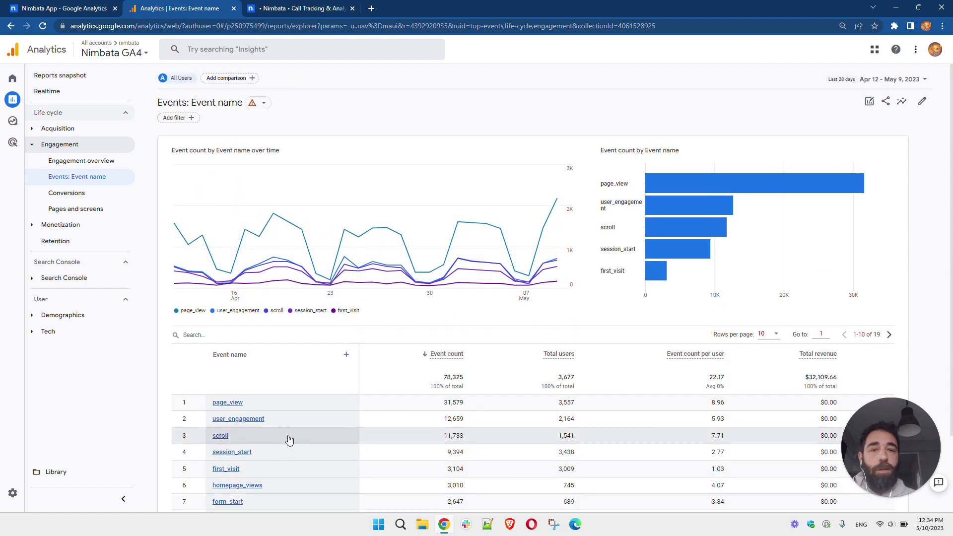
scroll(289, 439, "down", 2)
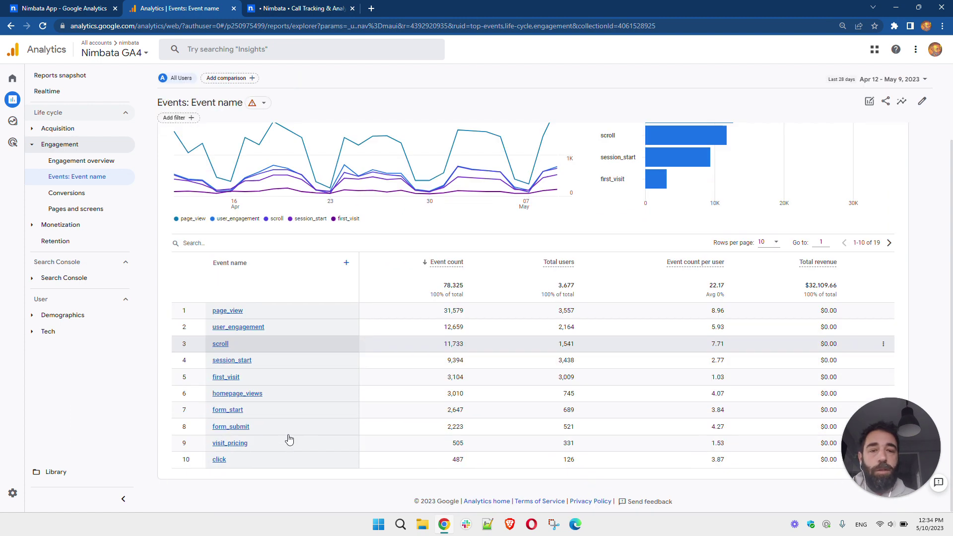
- Show 50 rows per page so all 19 events appear on one page
left_click(774, 244)
left_click(764, 274)
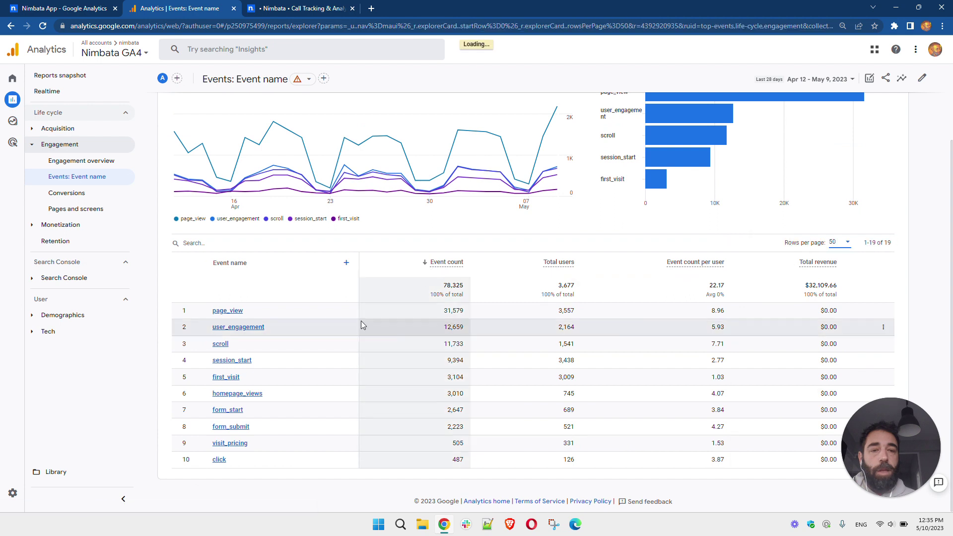
scroll(320, 317, "down", 3)
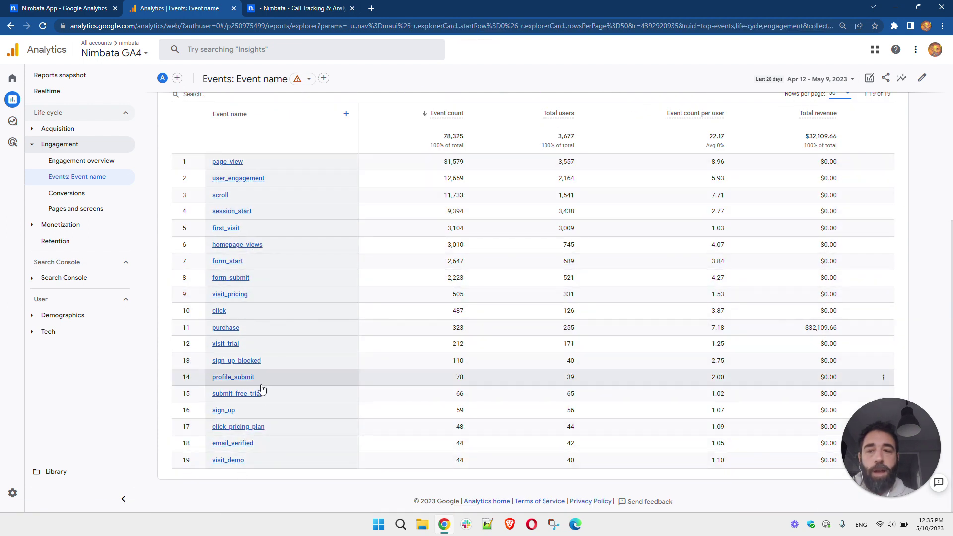
scroll(341, 365, "up", 4)
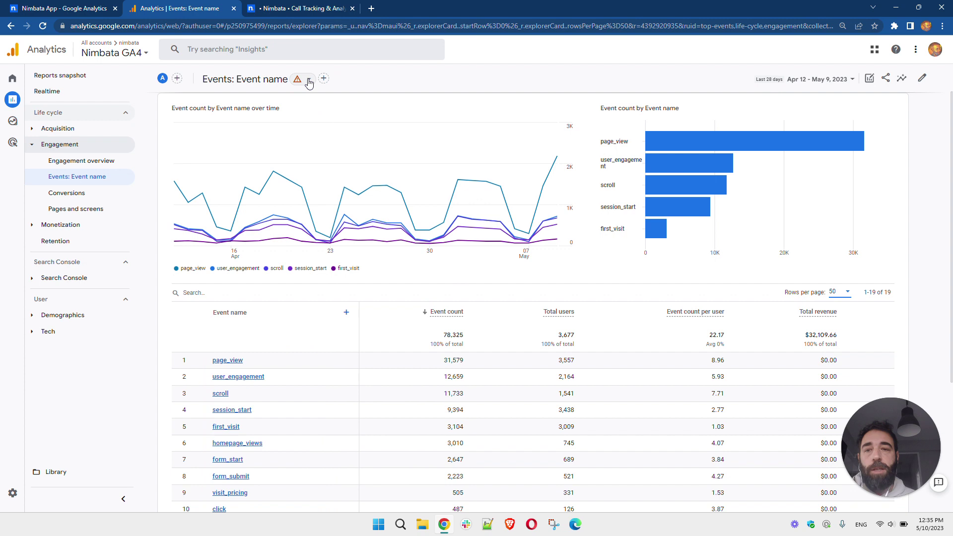
mouse_move(310, 81)
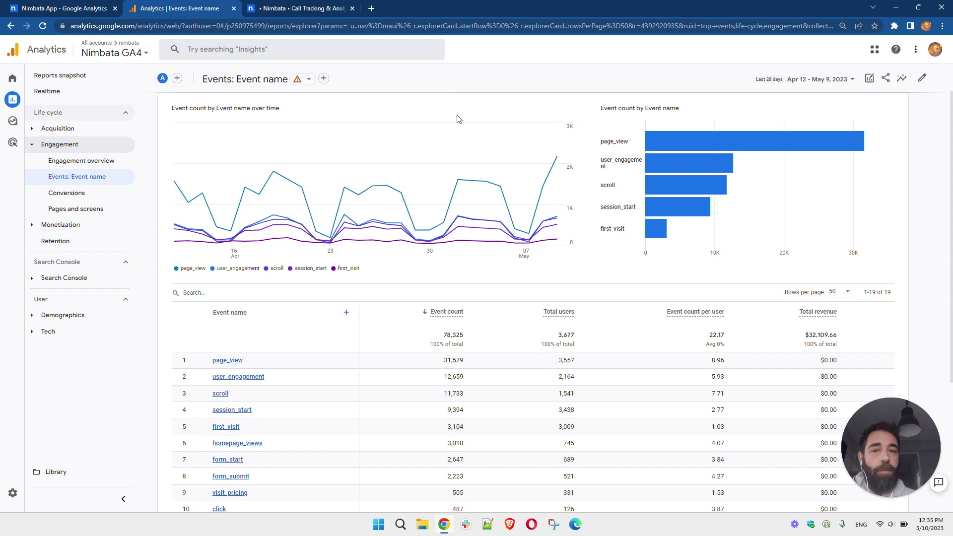
scroll(245, 394, "down", 4)
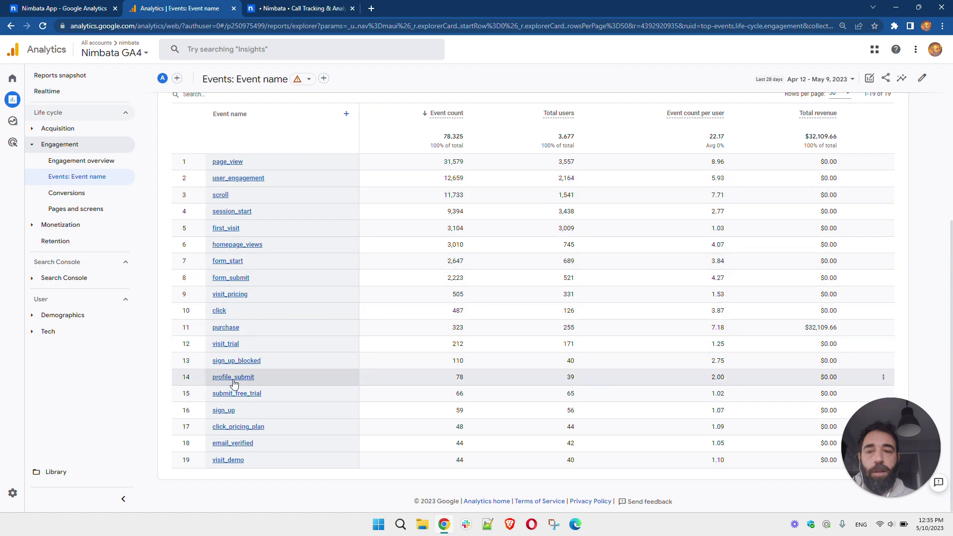
scroll(439, 328, "up", 5)
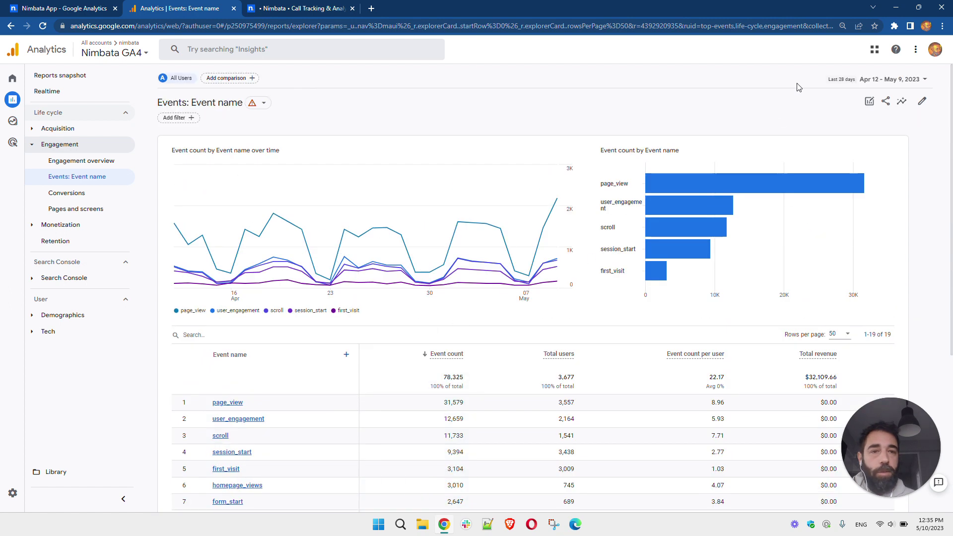
left_click(876, 85)
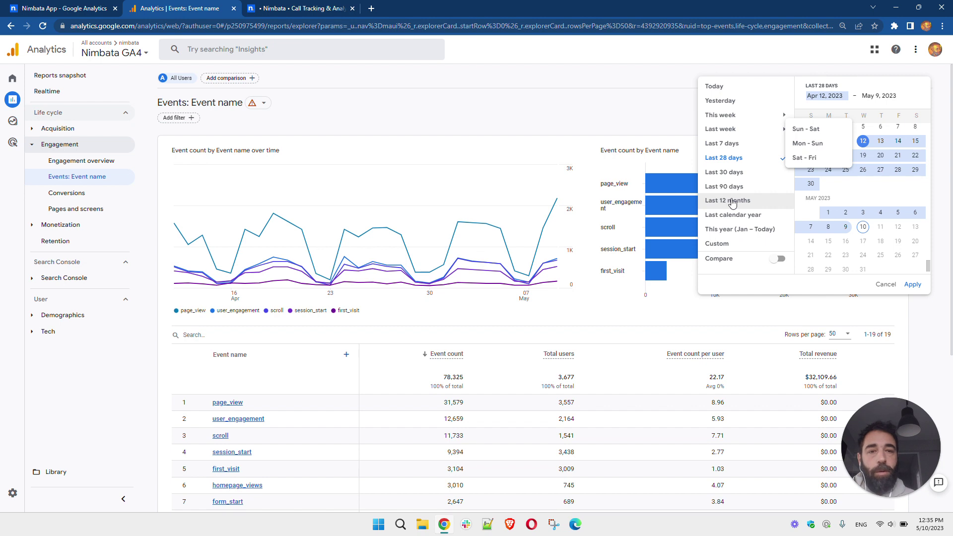
left_click(732, 201)
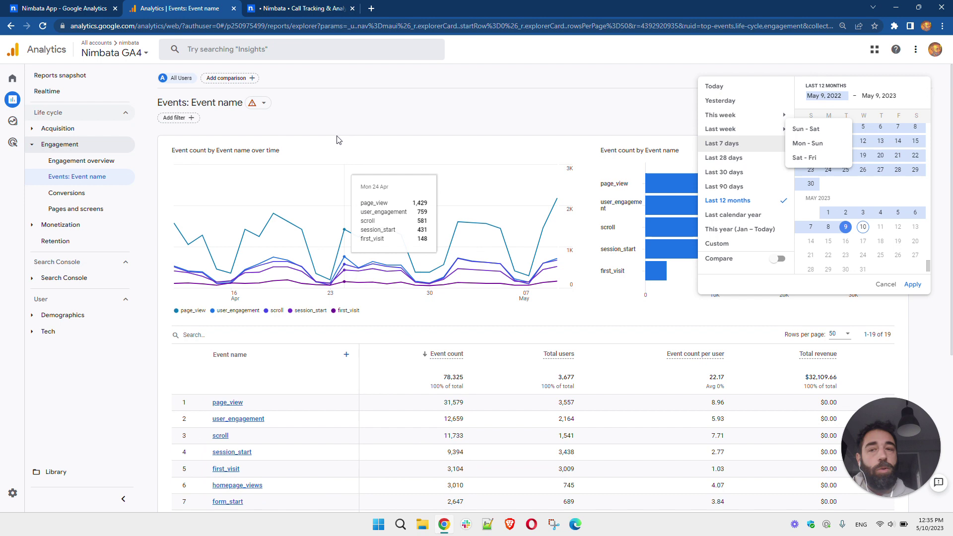
left_click(912, 284)
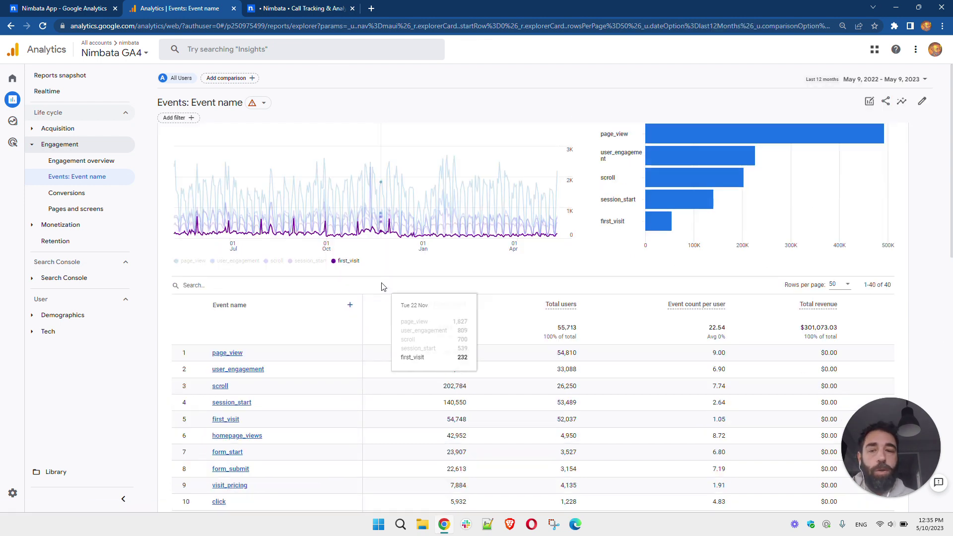
scroll(382, 282, "down", 3)
scroll(814, 178, "up", 3)
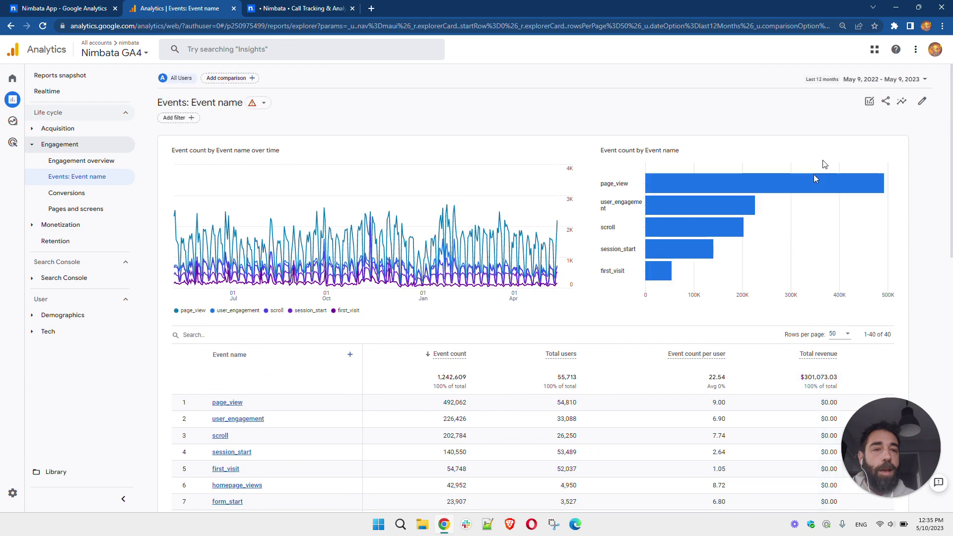
scroll(814, 153, "down", 4)
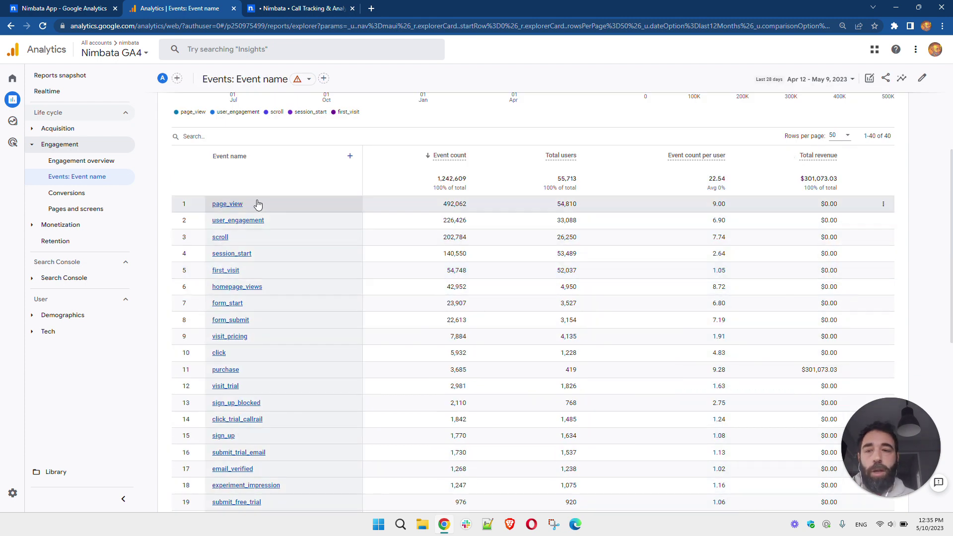
scroll(270, 345, "down", 5)
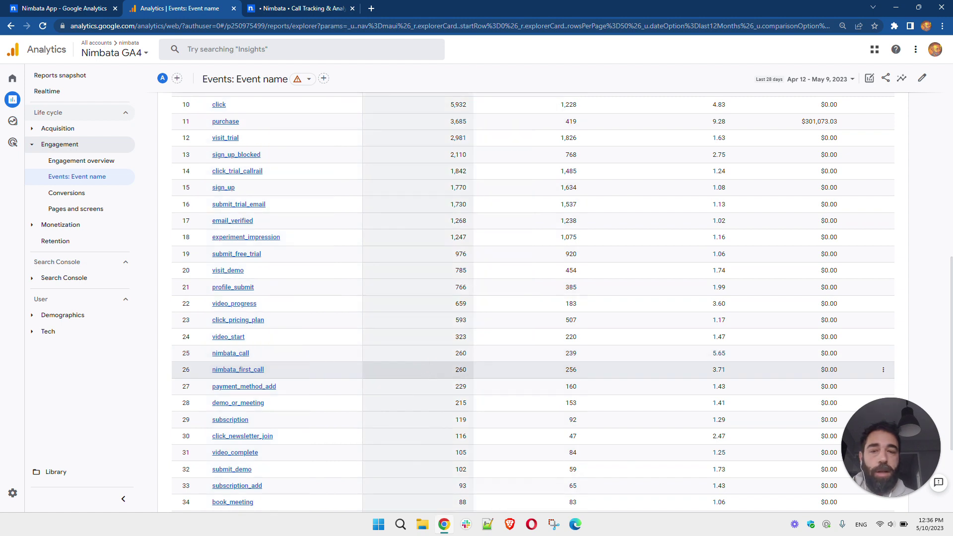
scroll(416, 370, "up", 5)
scroll(317, 407, "down", 4)
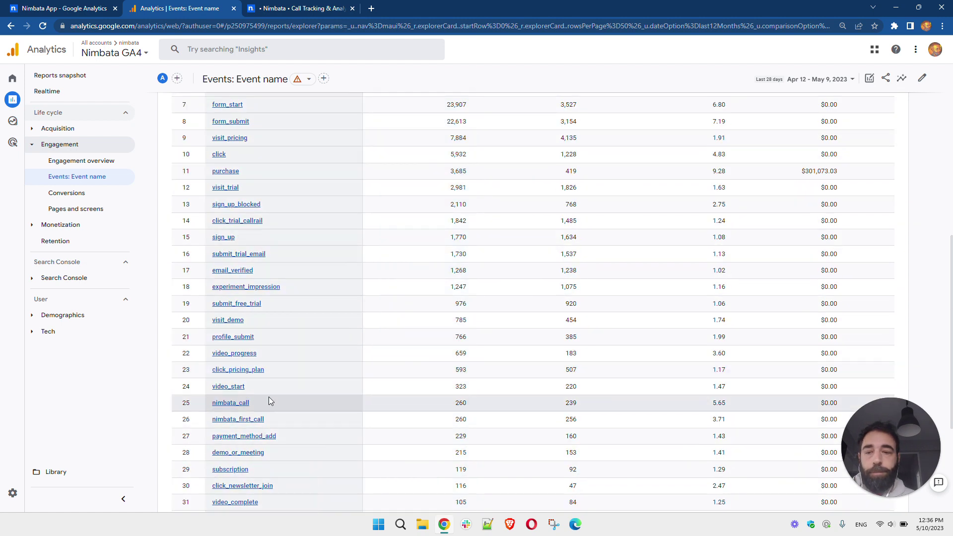
- Open the nimbata_call event detail and review its cards: 260 events, 239 users, event value 410
left_click(238, 405)
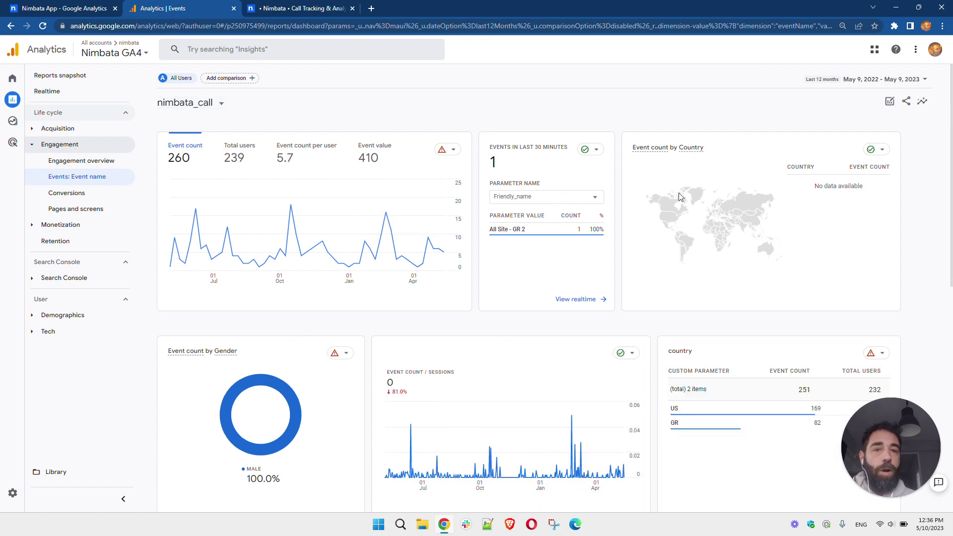
scroll(618, 227, "down", 4)
scroll(517, 276, "up", 3)
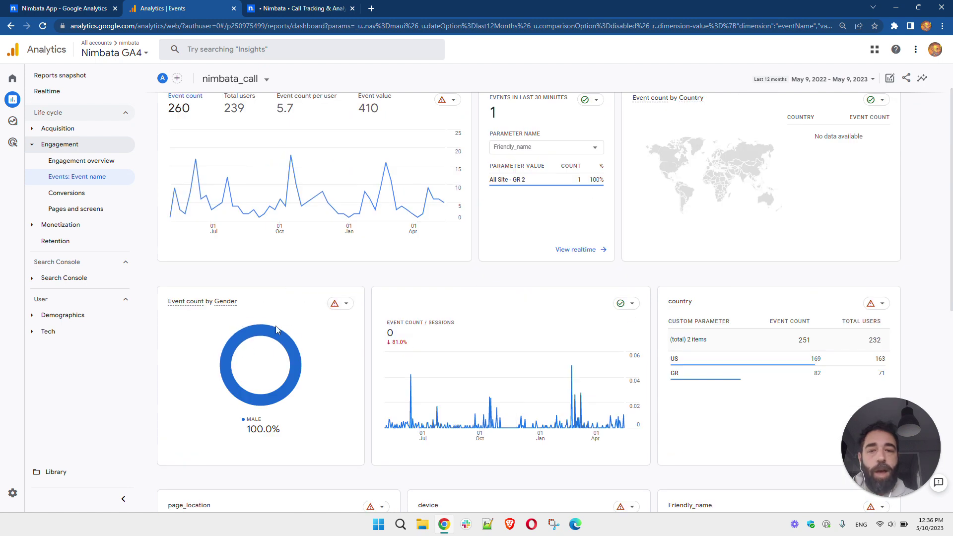
scroll(619, 314, "down", 4)
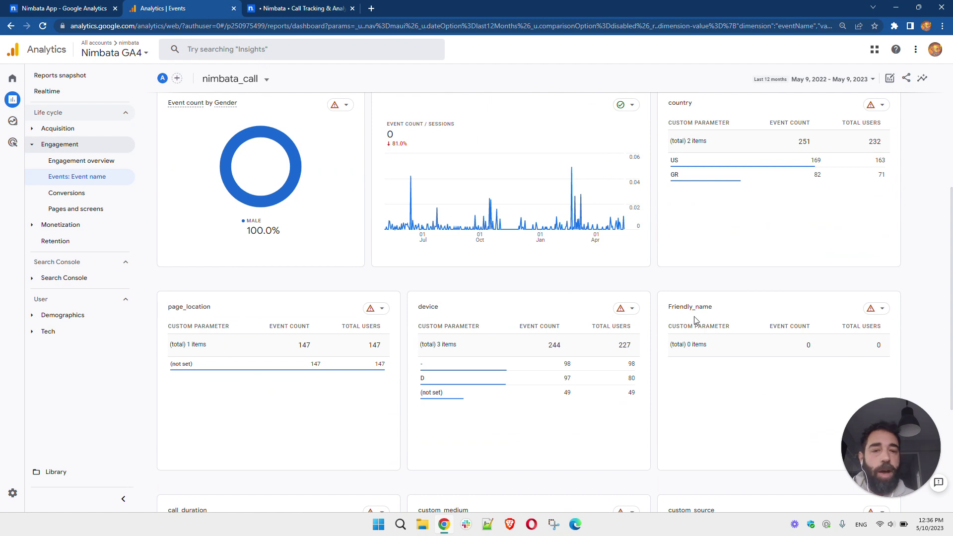
scroll(695, 320, "down", 3)
scroll(254, 397, "down", 2)
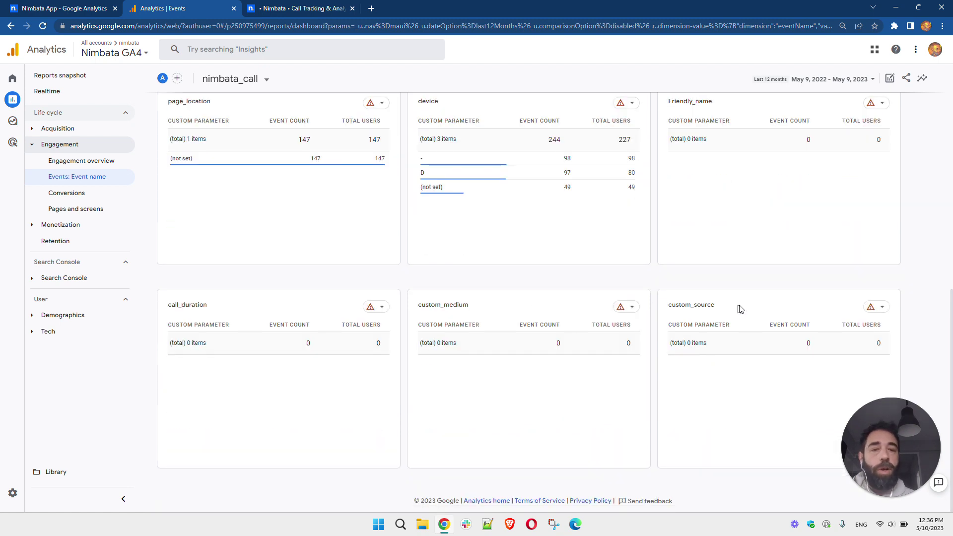
scroll(552, 329, "up", 10)
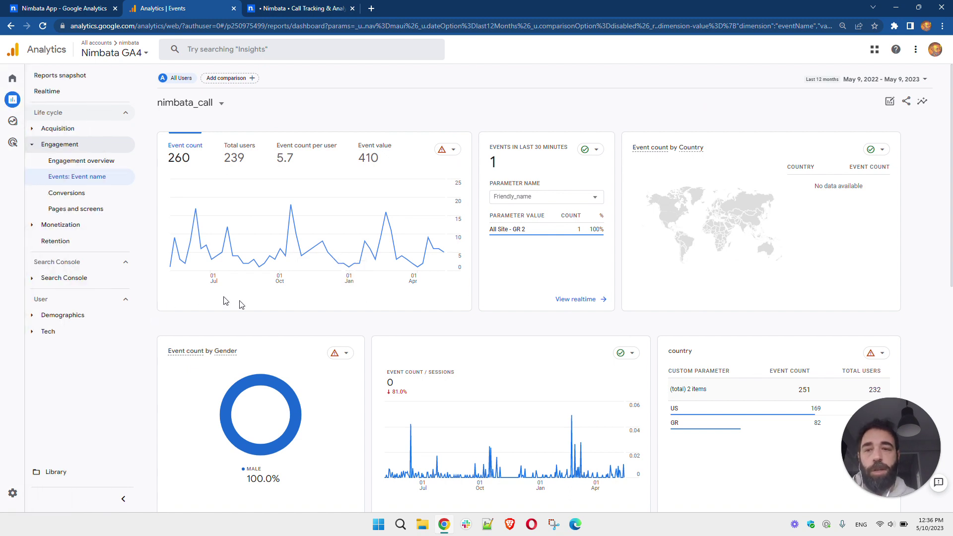
scroll(258, 312, "down", 5)
scroll(575, 337, "down", 3)
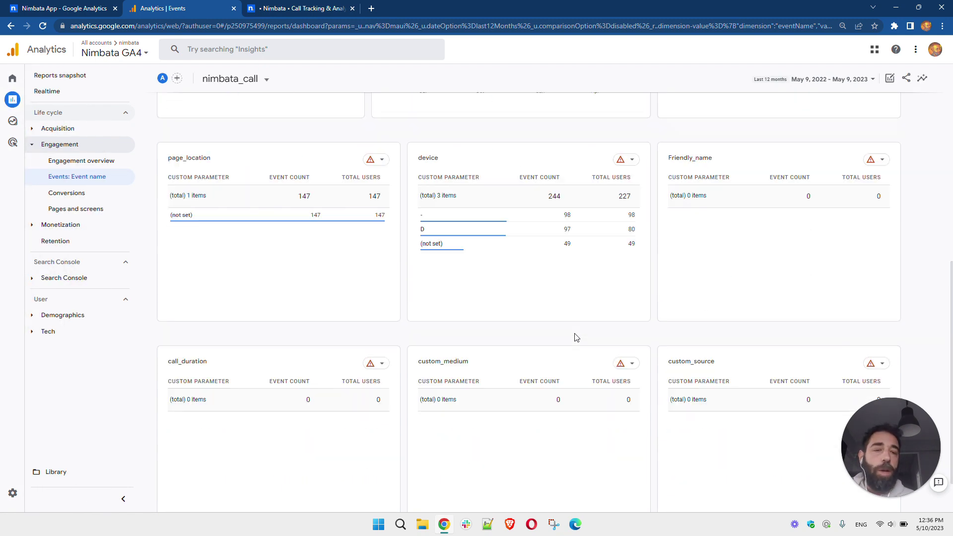
scroll(596, 380, "up", 3)
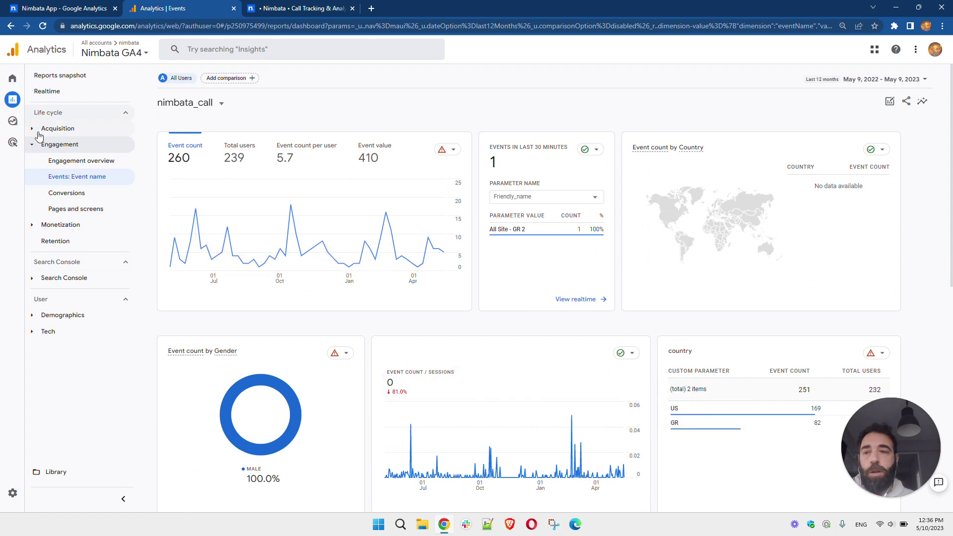
- From Admin, go through Events to the Conversions list, where nimbata_call is marked as a conversion
mouse_move(16, 335)
left_click(34, 492)
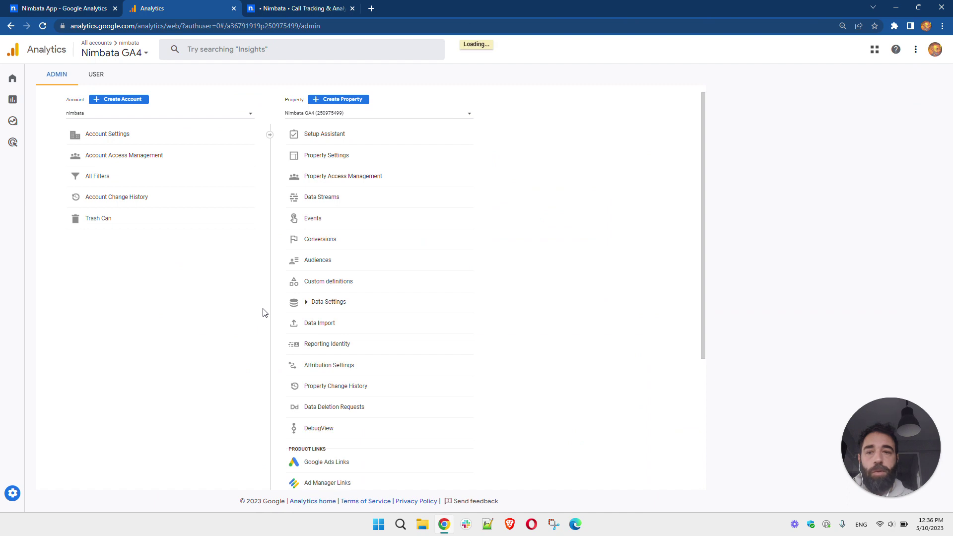
left_click(332, 222)
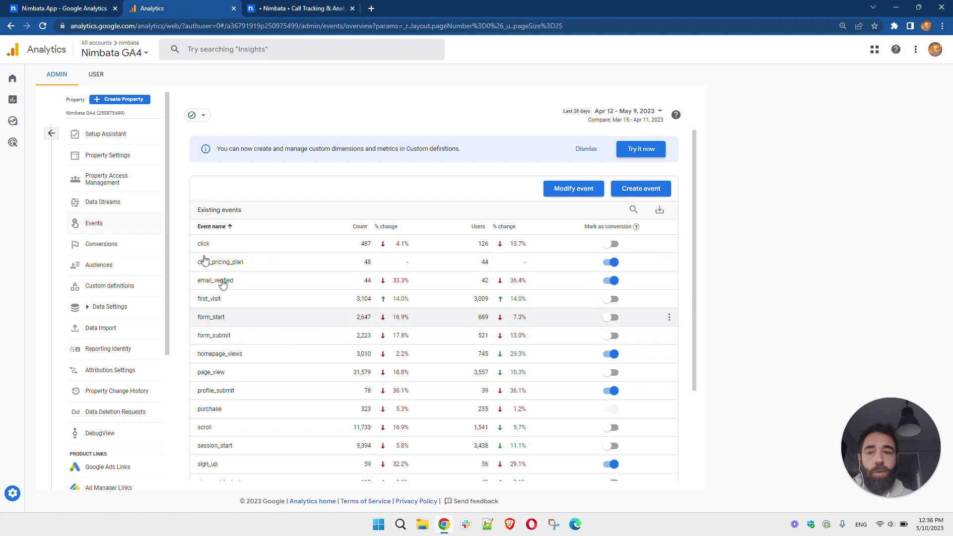
scroll(260, 279, "down", 3)
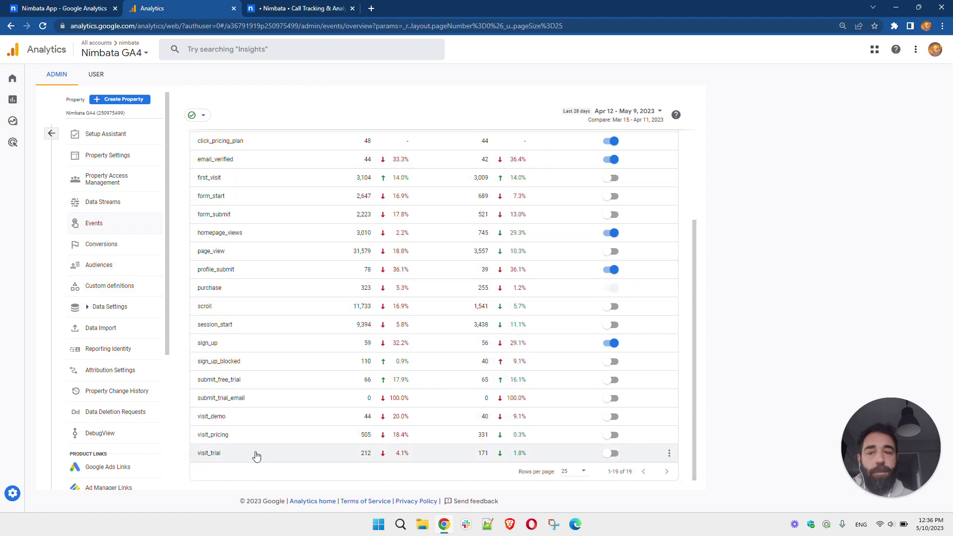
scroll(255, 446, "up", 2)
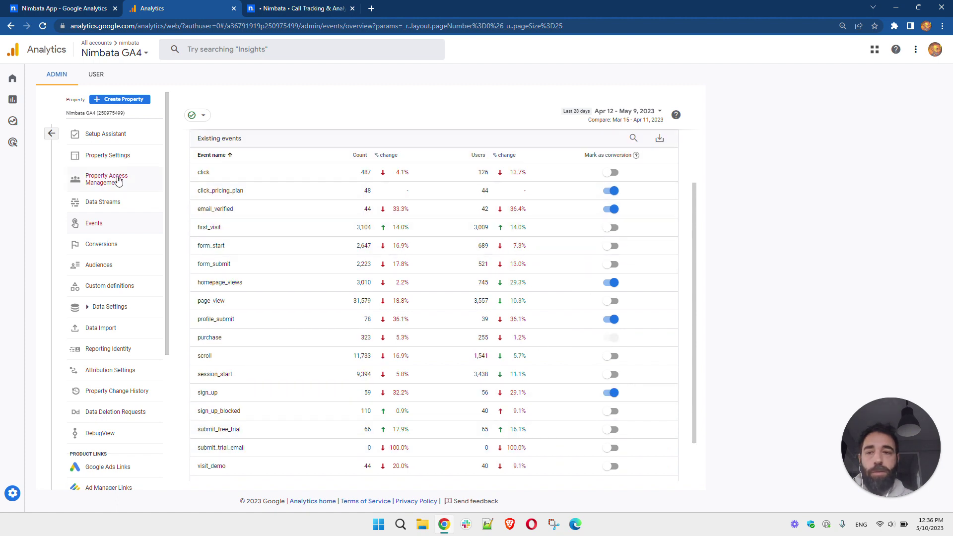
left_click(102, 246)
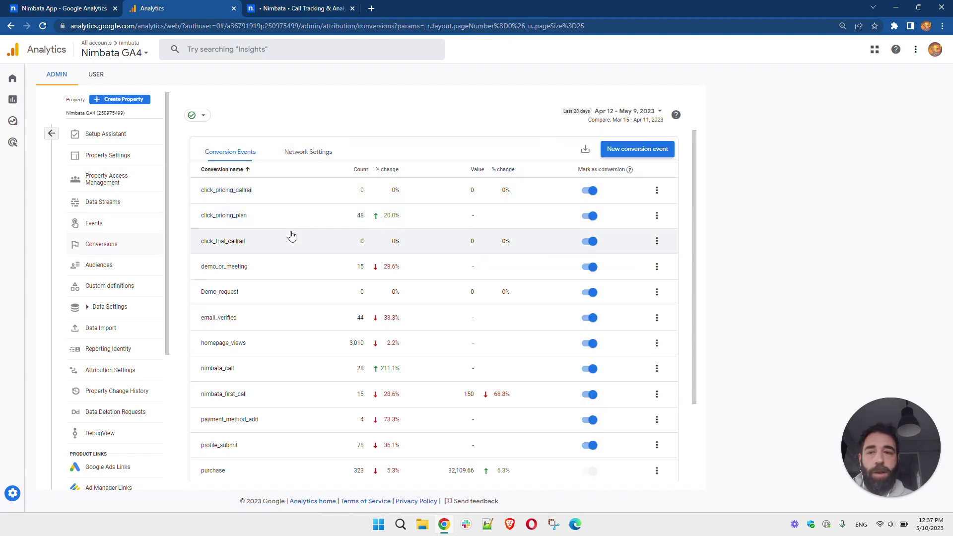
- Set the conversion events list to Last 30 days, then go back to the Reports snapshot
scroll(284, 340, "down", 2)
scroll(281, 394, "up", 2)
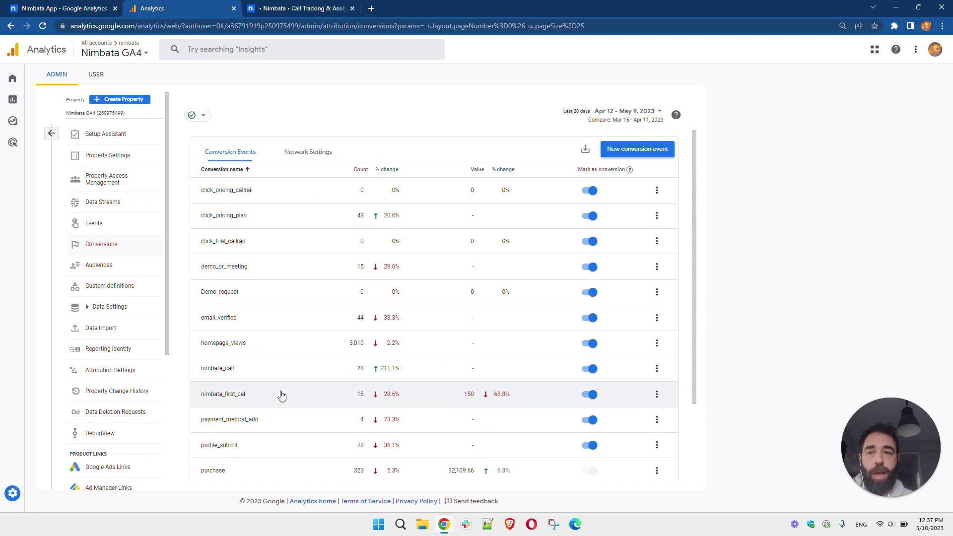
scroll(276, 346, "down", 2)
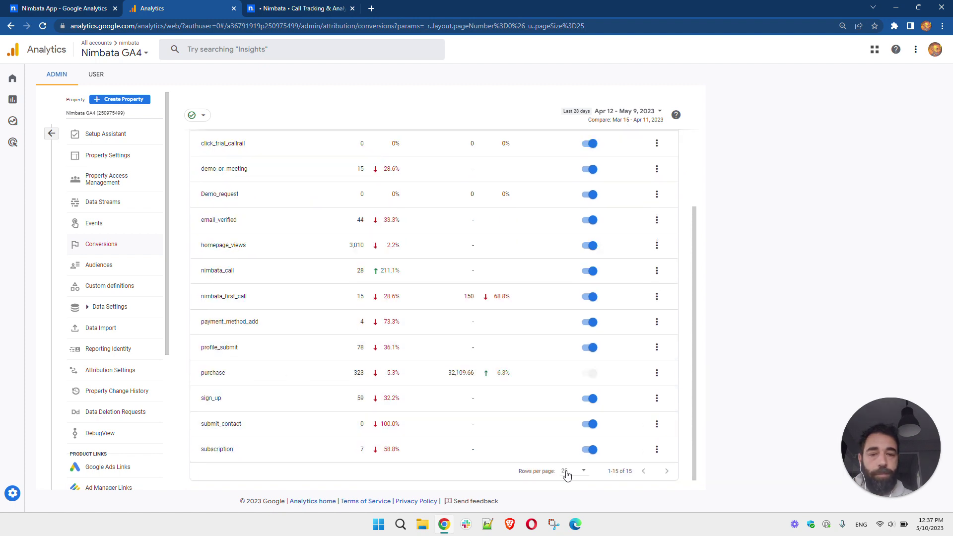
left_click(633, 111)
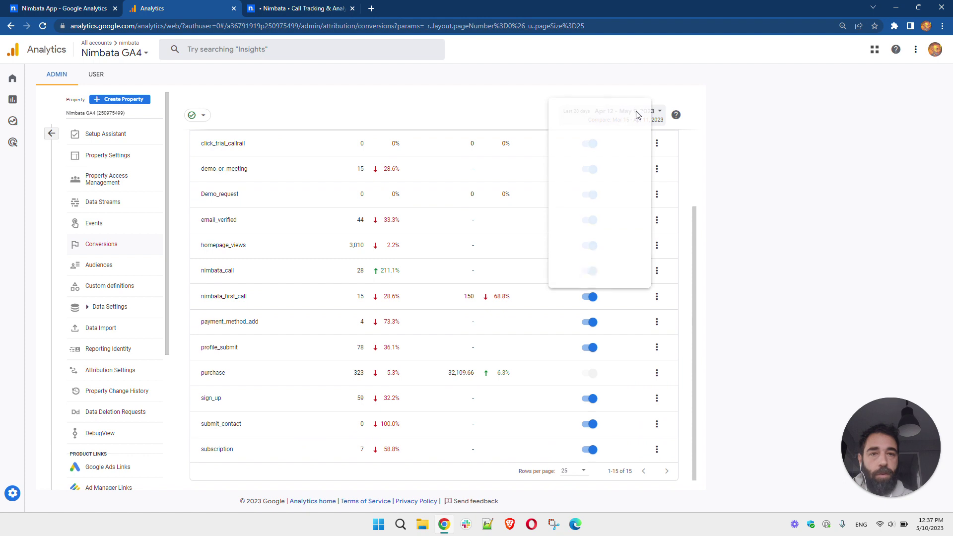
left_click(614, 221)
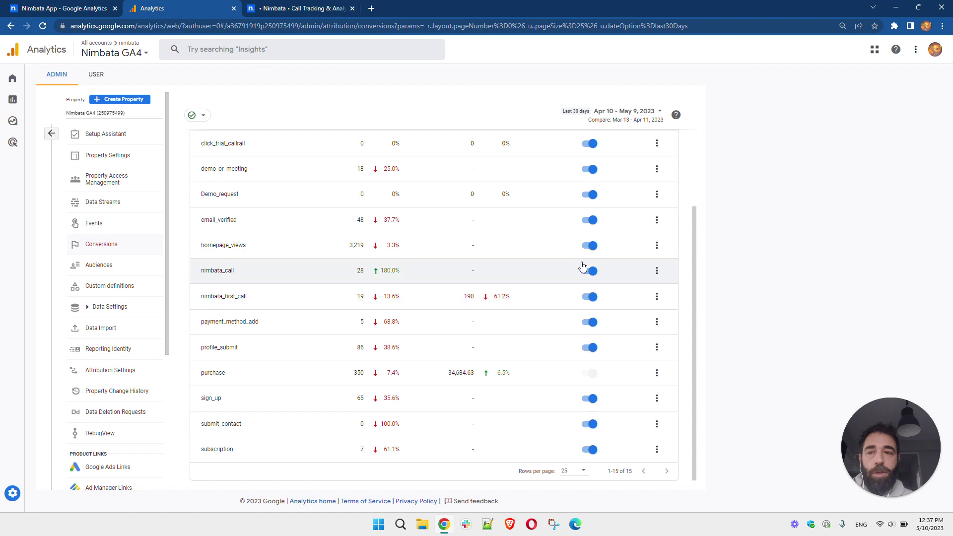
left_click(29, 99)
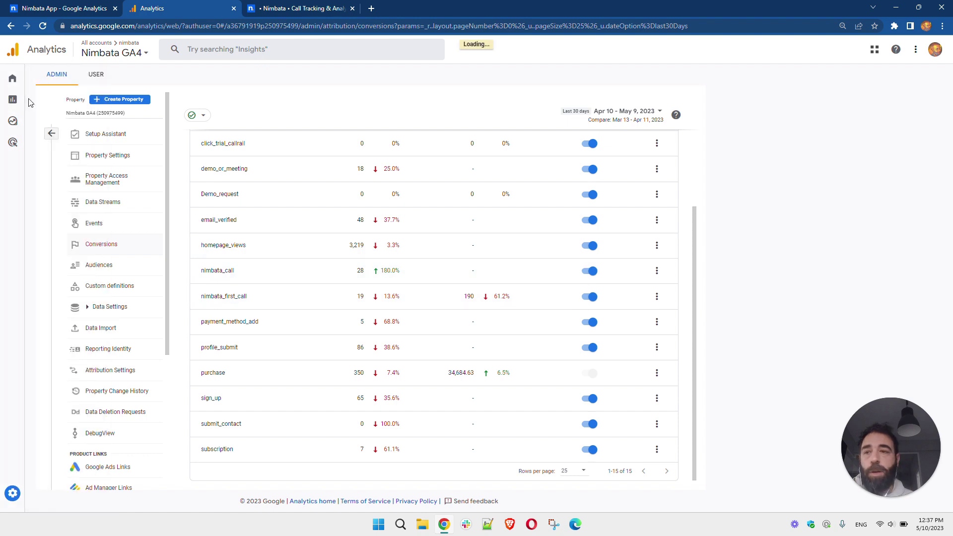
mouse_move(28, 101)
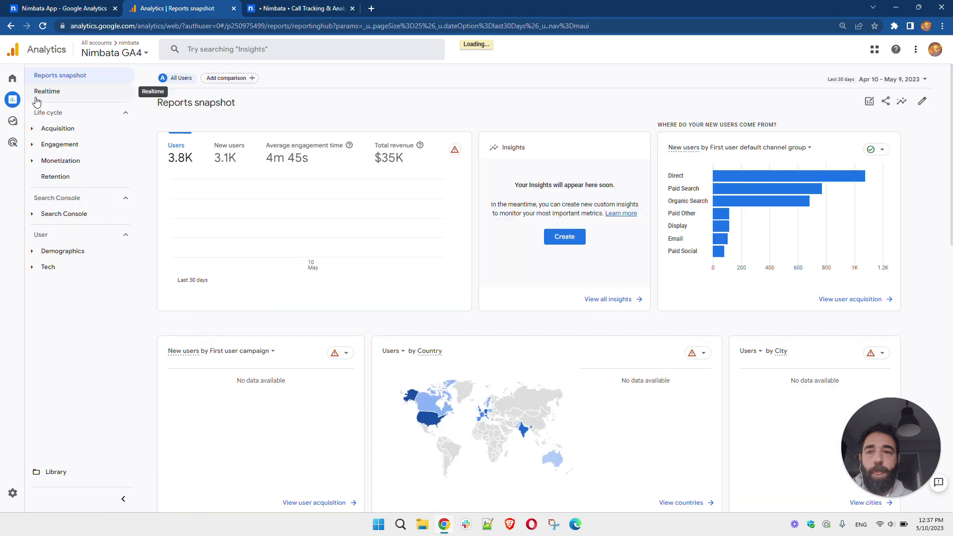
- Open the Conversions report under Engagement
left_click(70, 147)
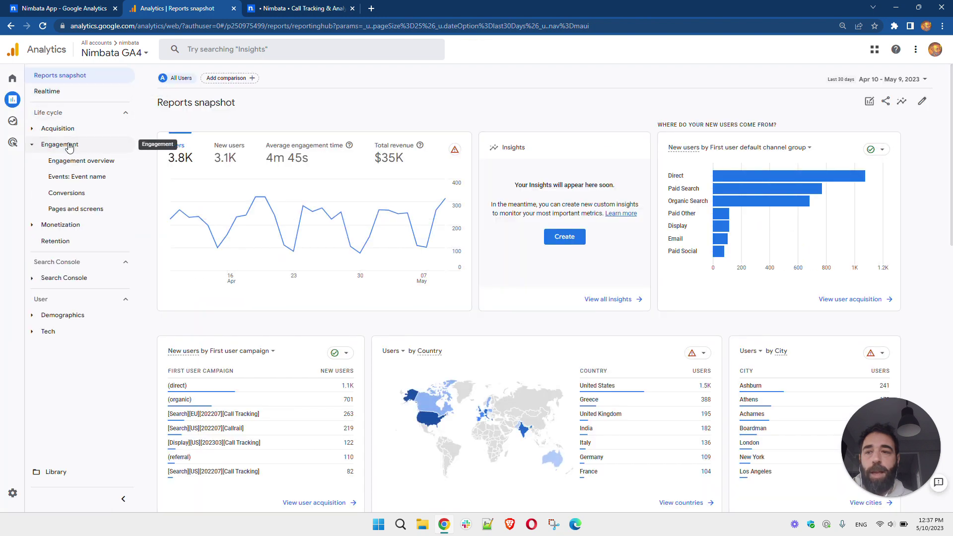
left_click(68, 196)
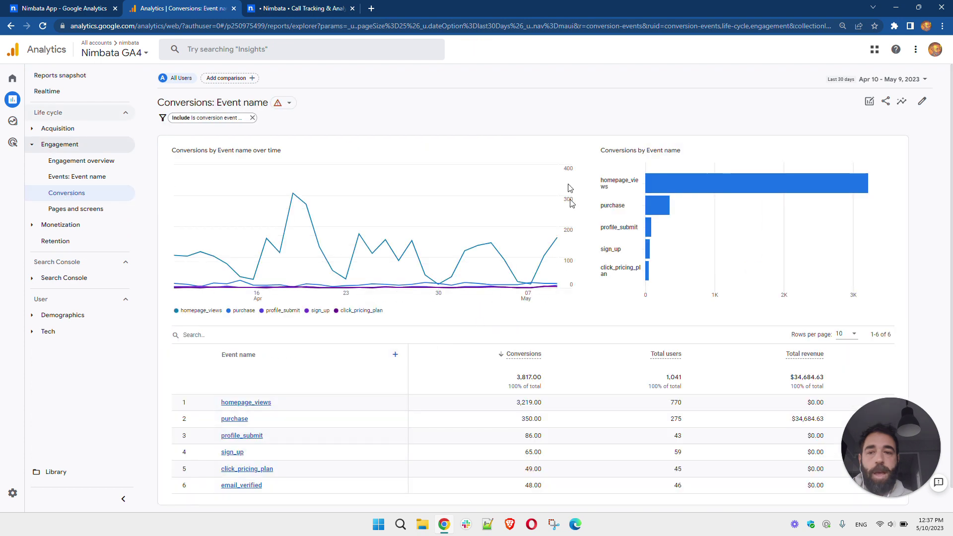
scroll(384, 396, "down", 1)
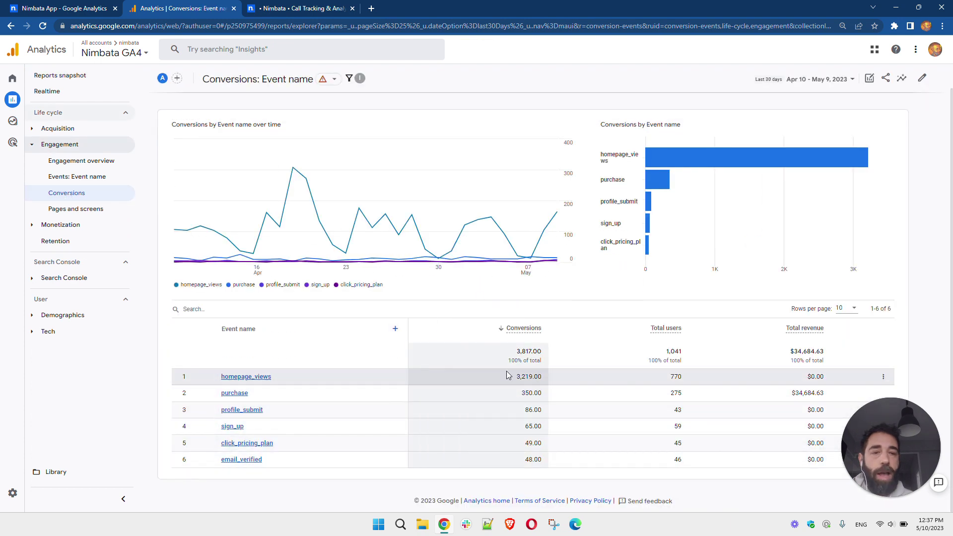
scroll(348, 224, "up", 1)
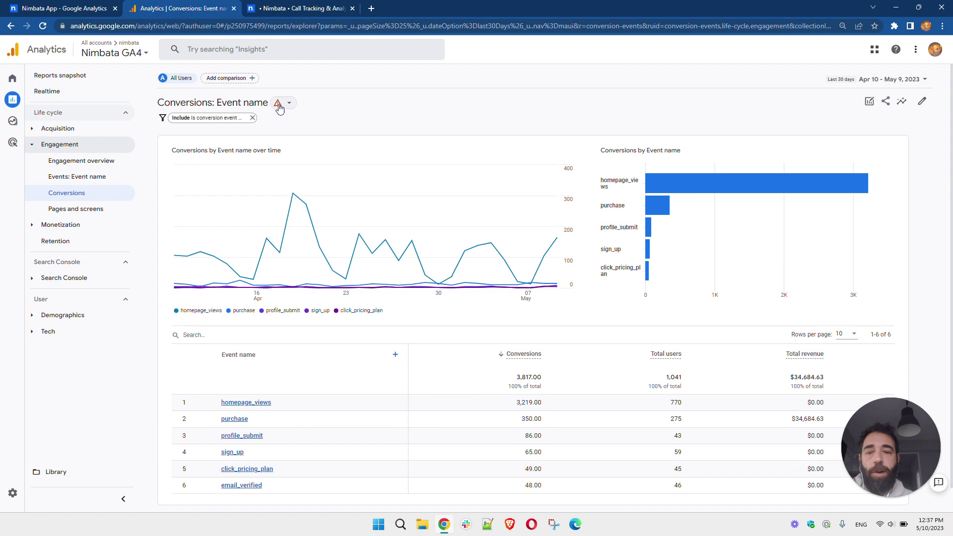
- Apply the Last 90 days range and open the nimbata_call conversion report by channel group
left_click(900, 80)
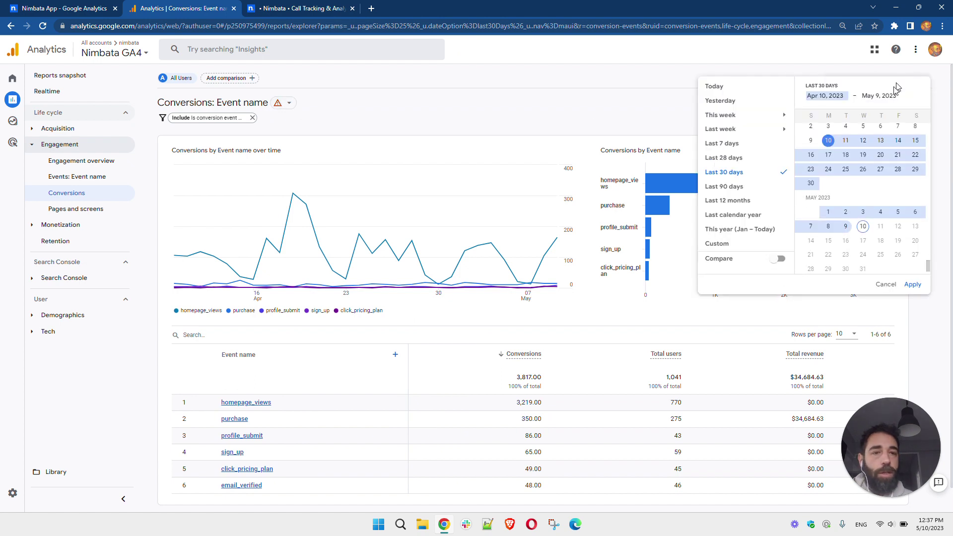
left_click(736, 187)
left_click(910, 285)
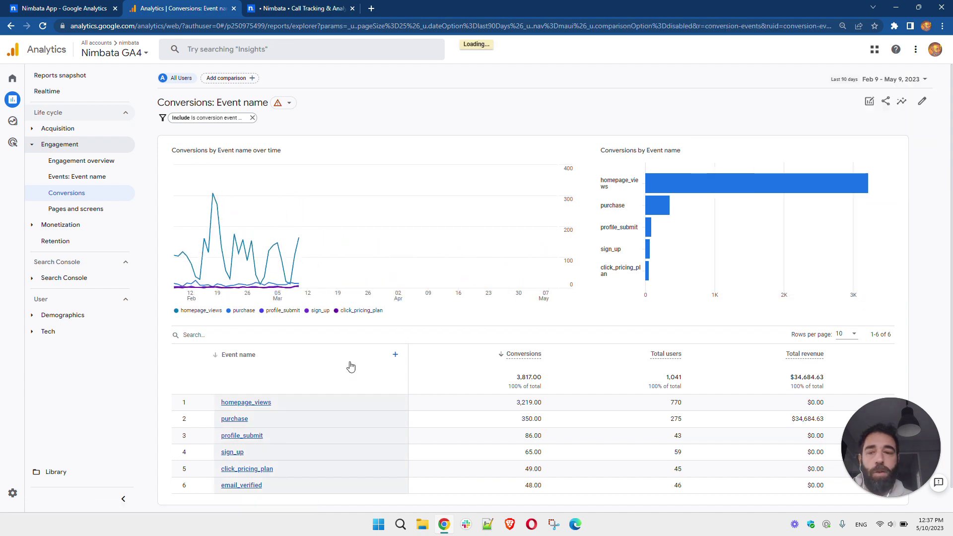
scroll(352, 345, "down", 1)
scroll(341, 370, "down", 2)
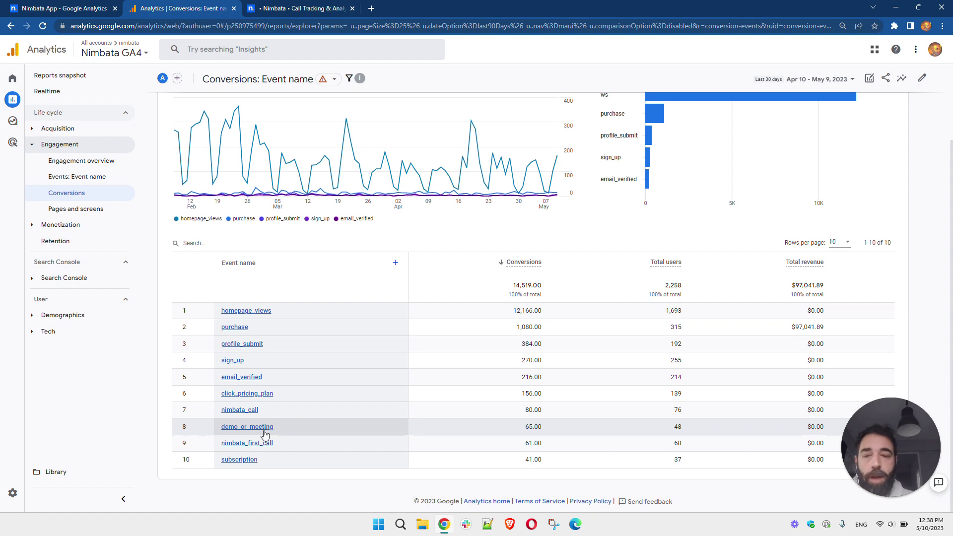
left_click(248, 411)
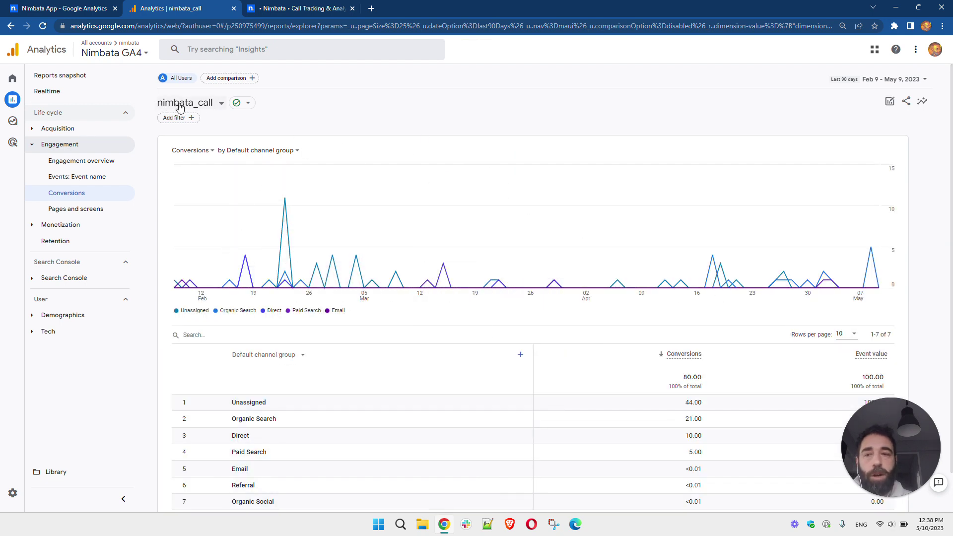
scroll(462, 354, "down", 2)
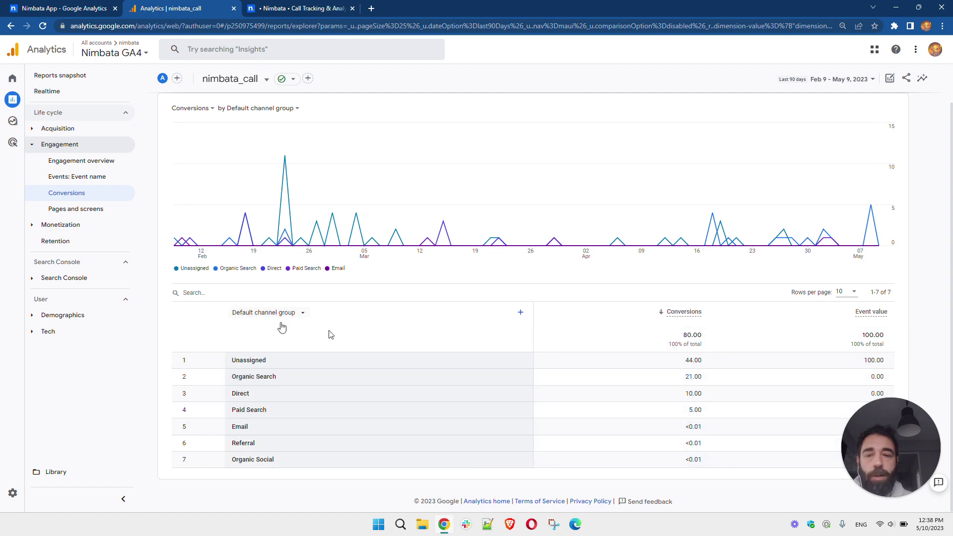
left_click(303, 314)
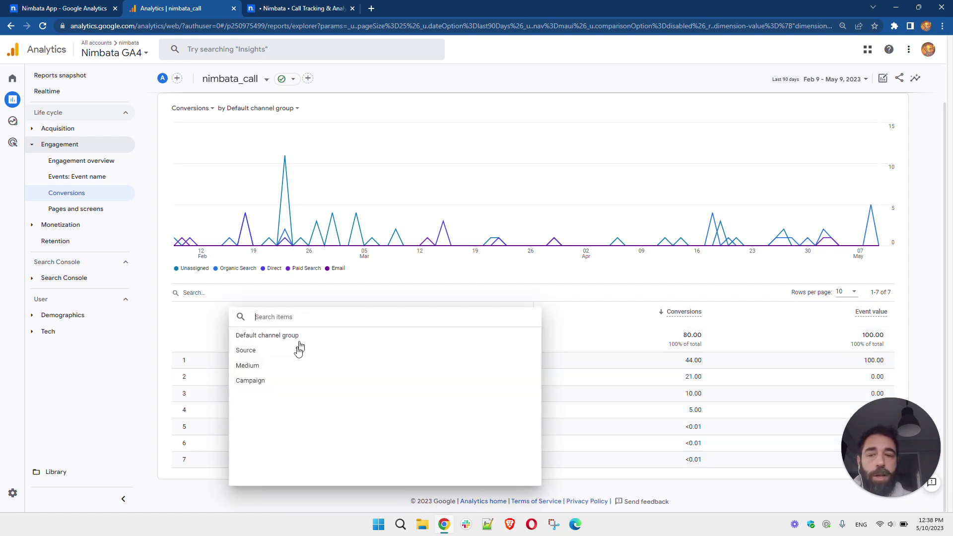
left_click(253, 354)
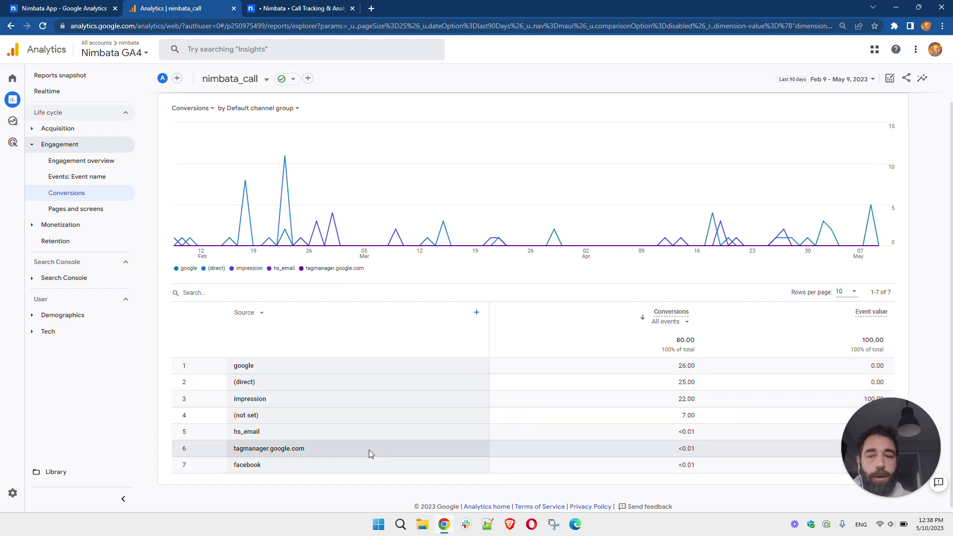
scroll(447, 441, "down", 1)
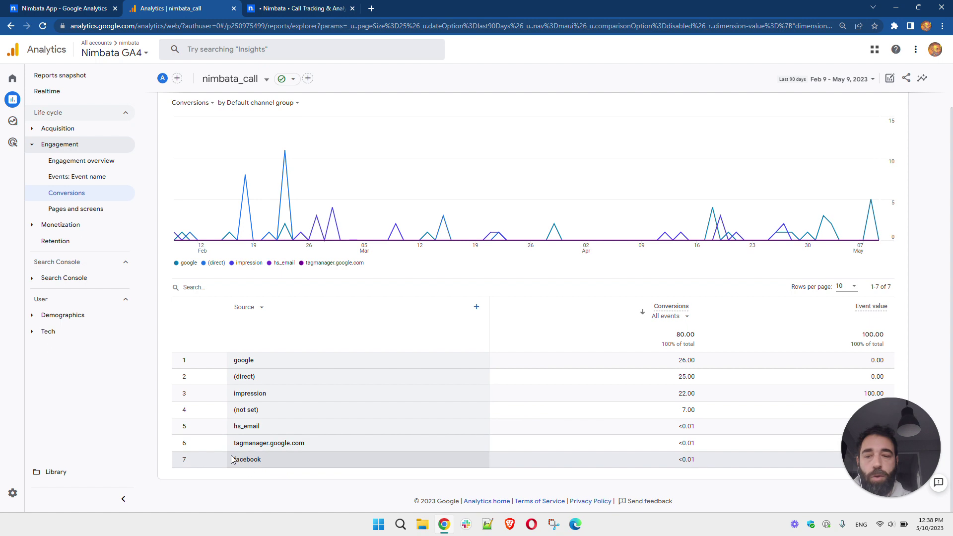
left_click(261, 307)
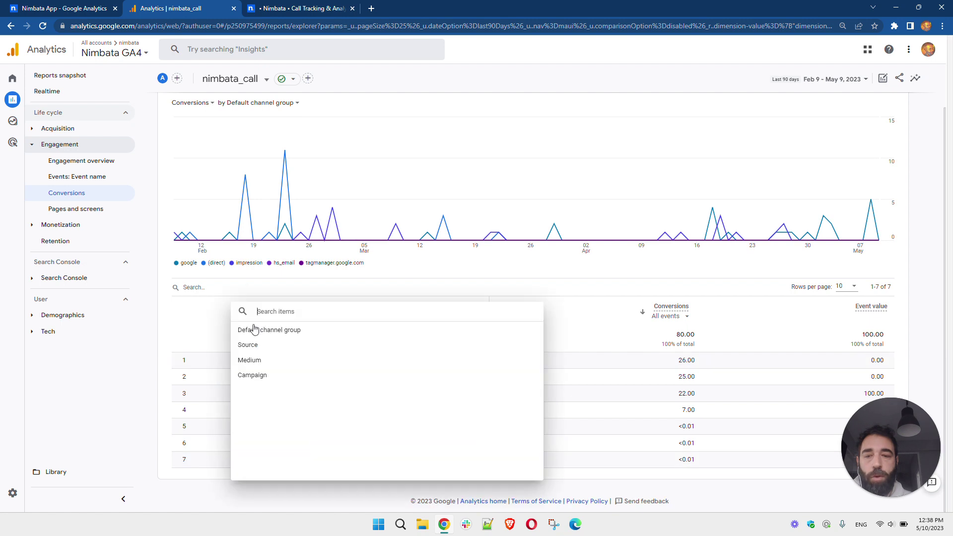
left_click(253, 360)
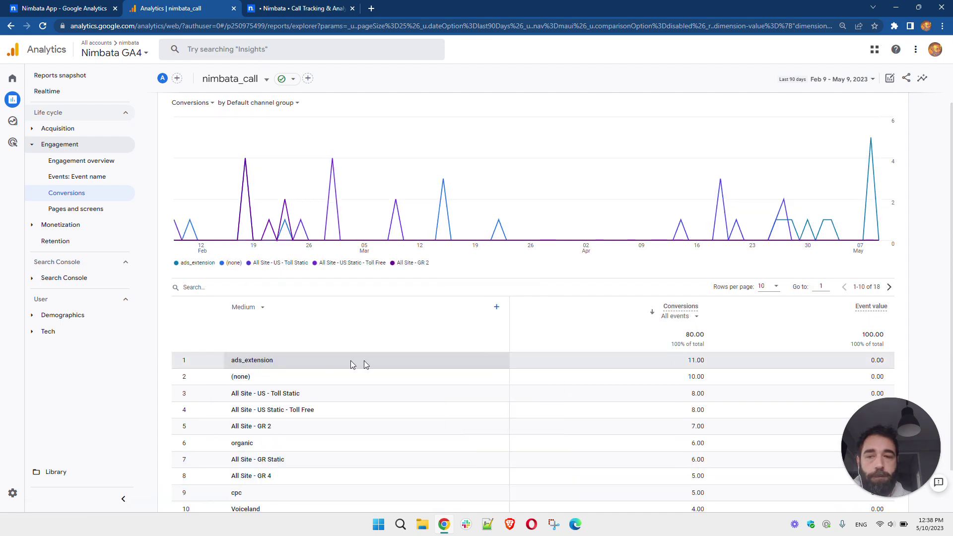
scroll(349, 364, "down", 1)
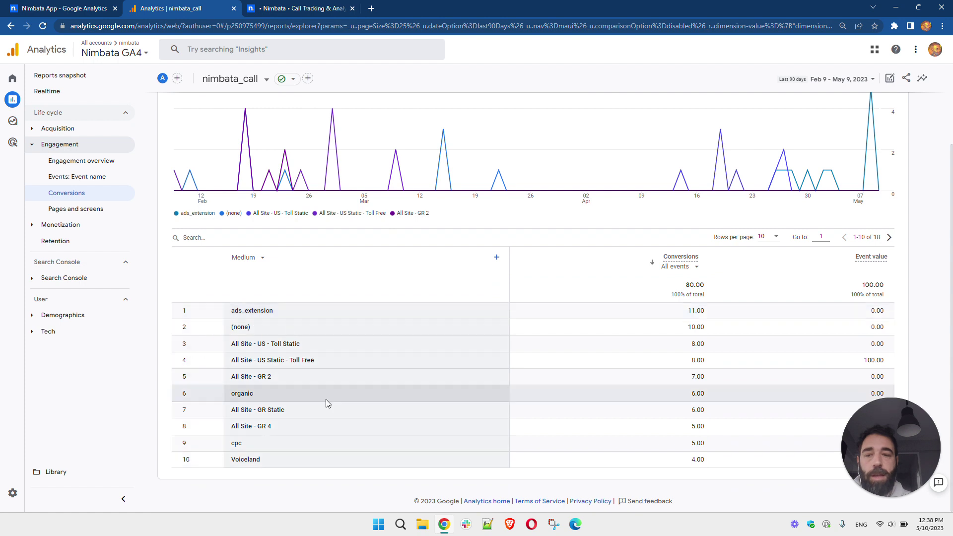
scroll(301, 385, "up", 2)
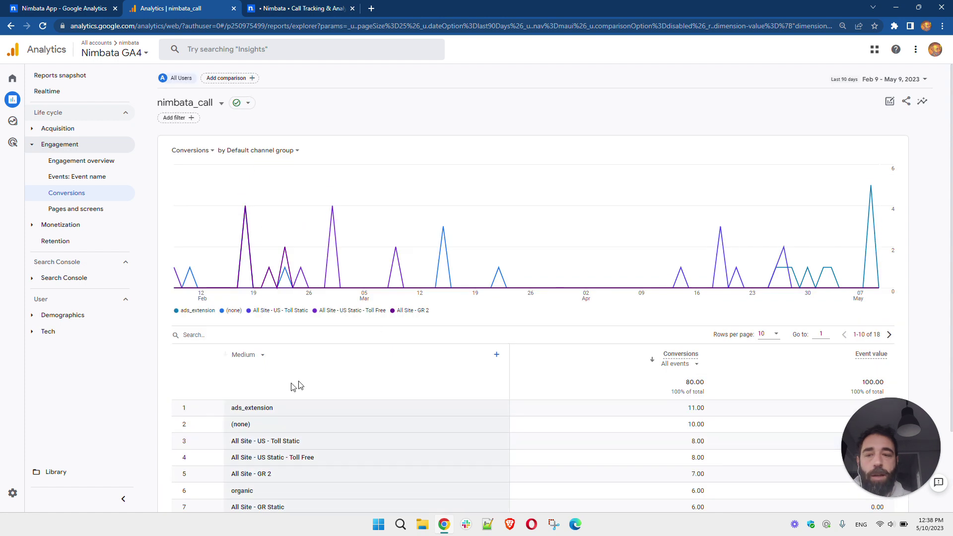
left_click(261, 355)
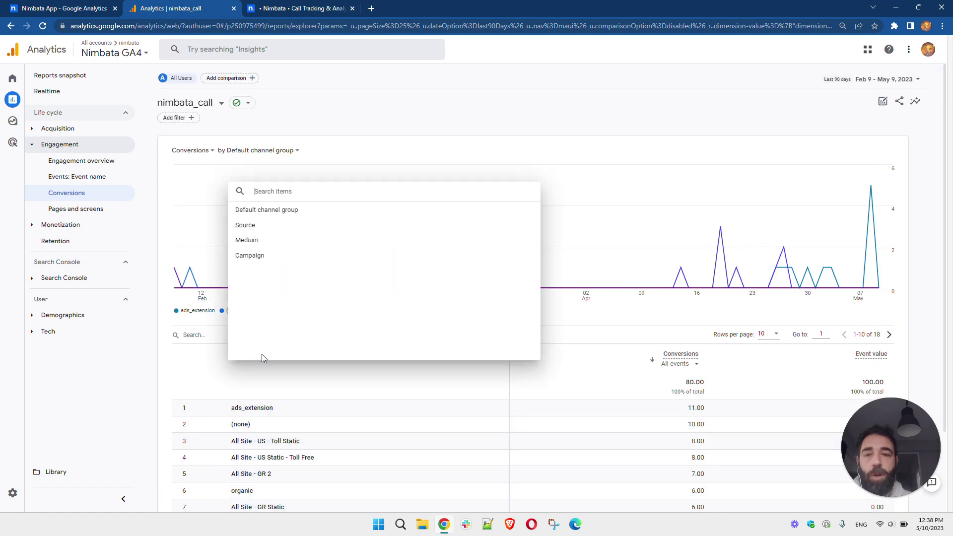
left_click(269, 215)
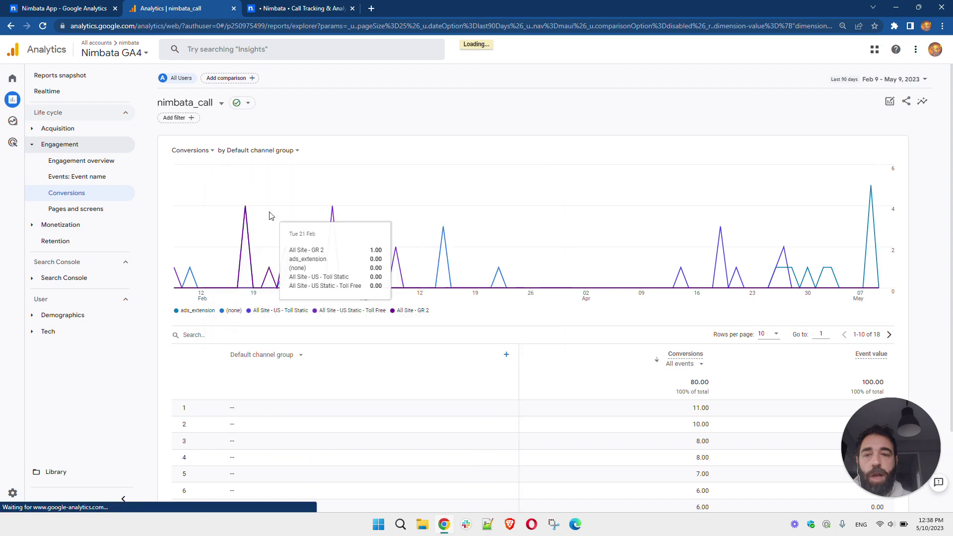
scroll(379, 375, "down", 1)
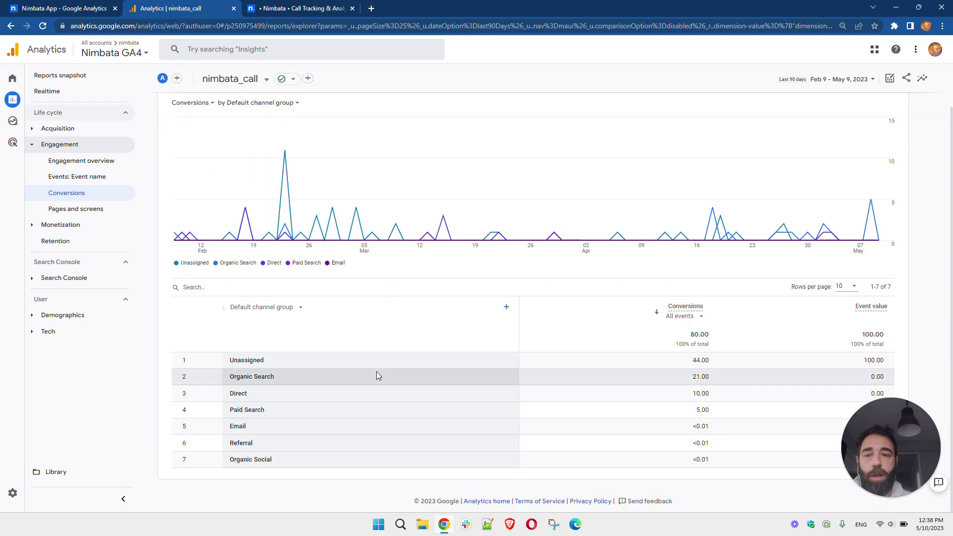
- Add Source as a secondary dimension beside Default channel group
left_click(506, 308)
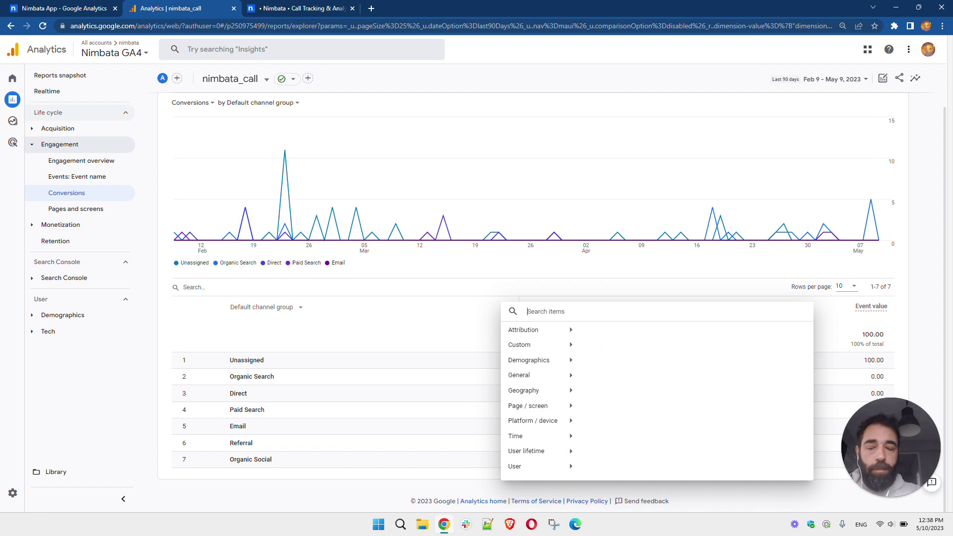
type("valu")
key("BackSpace")
key("BackSpace")
key("BackSpace")
key("BackSpace")
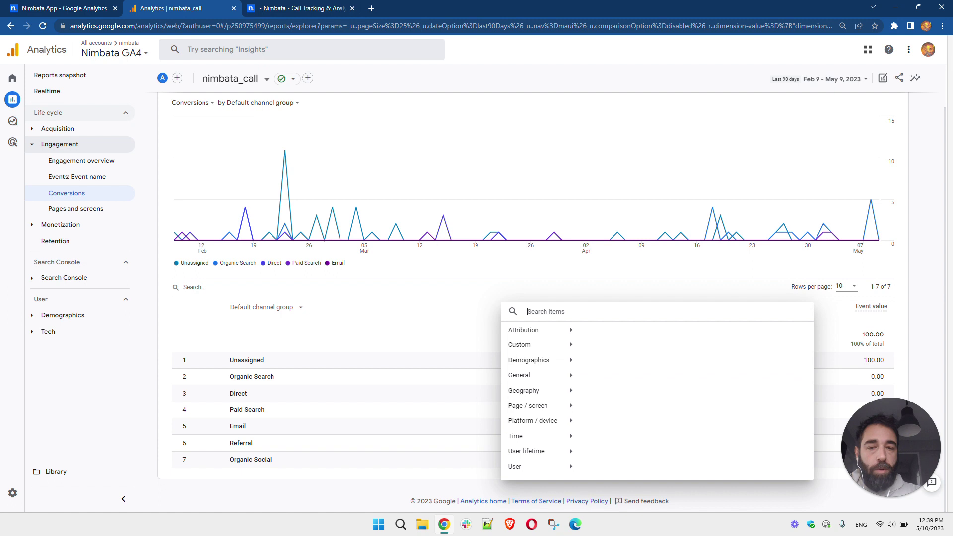
type("source")
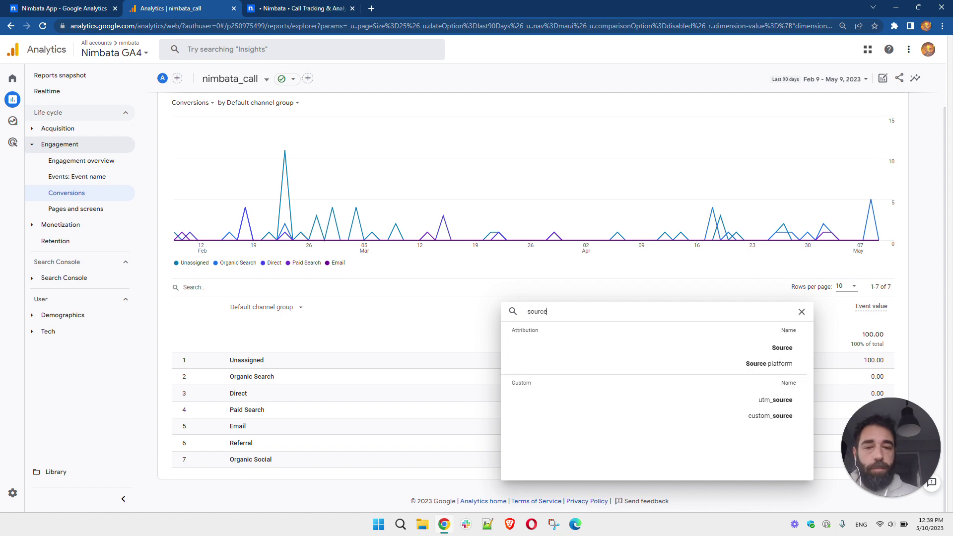
left_click(784, 350)
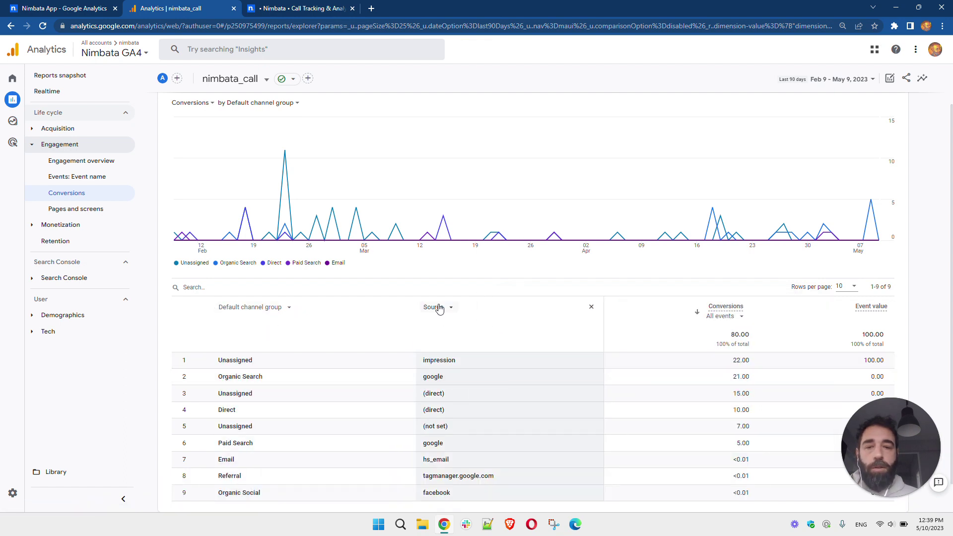
scroll(448, 443, "down", 1)
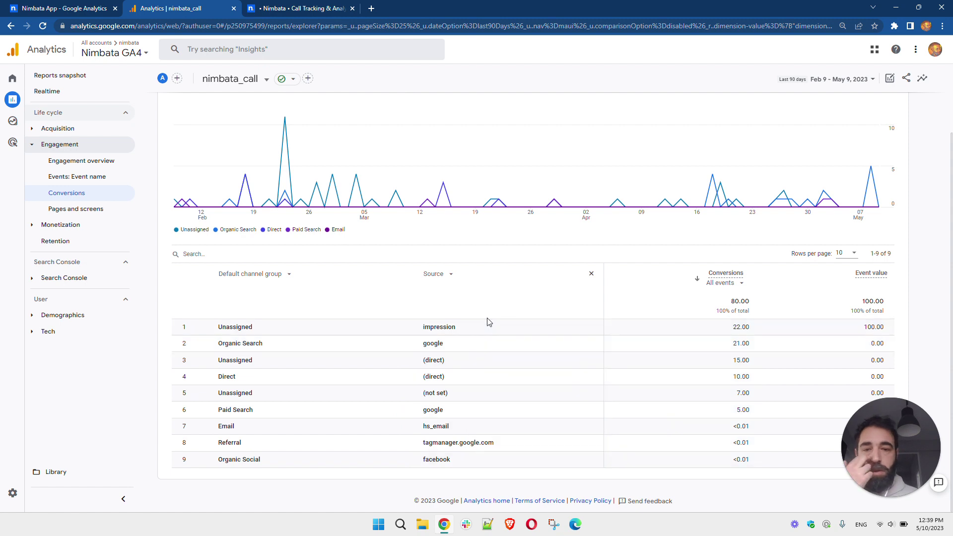
- Replace the Source secondary dimension with Campaign, splitting Paid Search into its campaigns
left_click(450, 275)
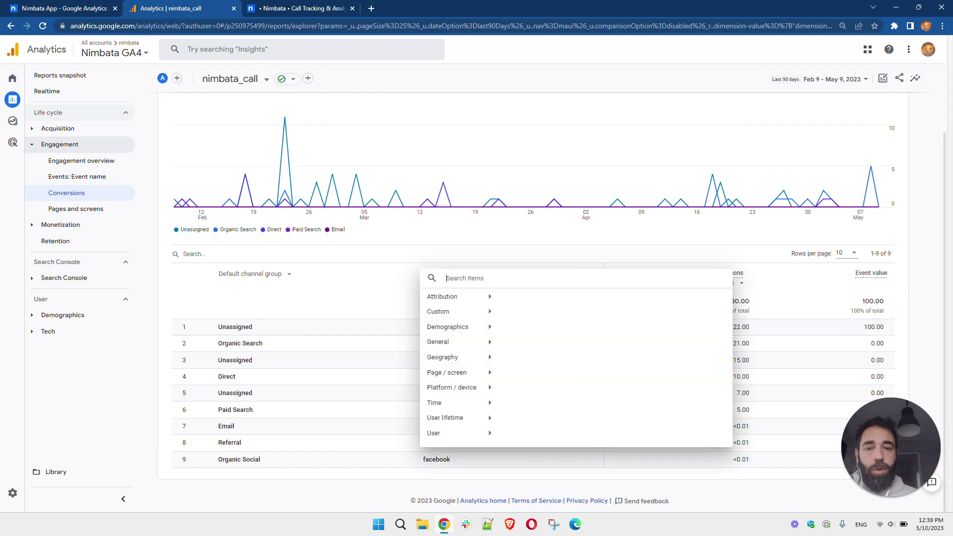
type("campaign")
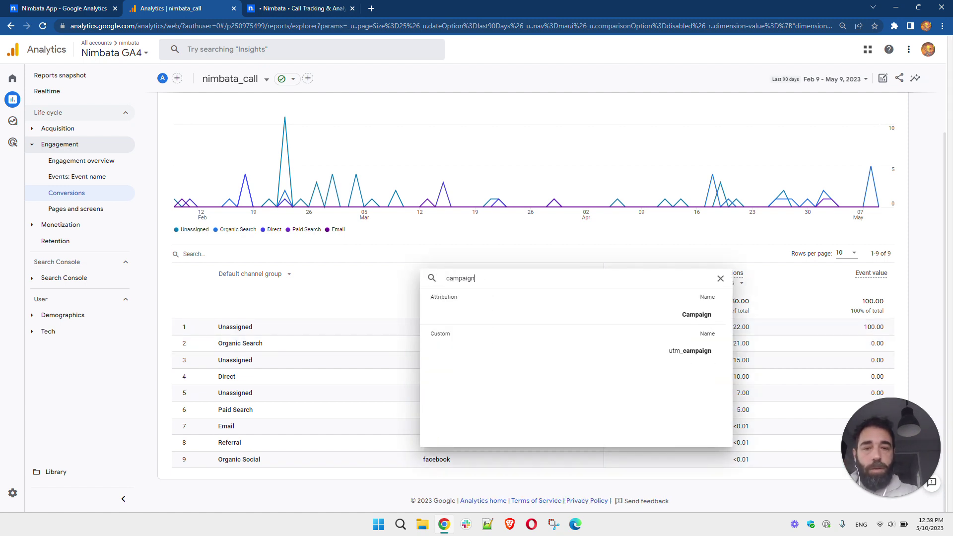
left_click(692, 314)
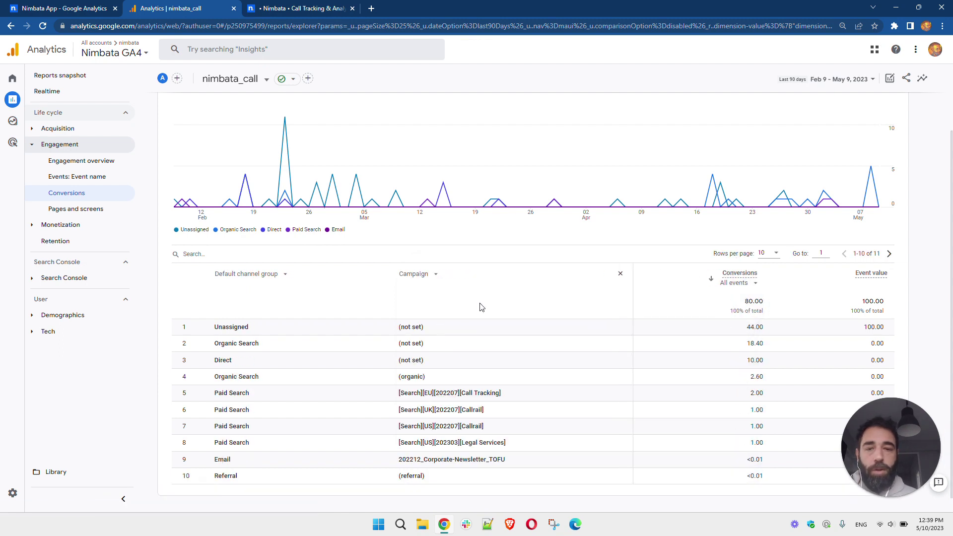
scroll(479, 306, "down", 1)
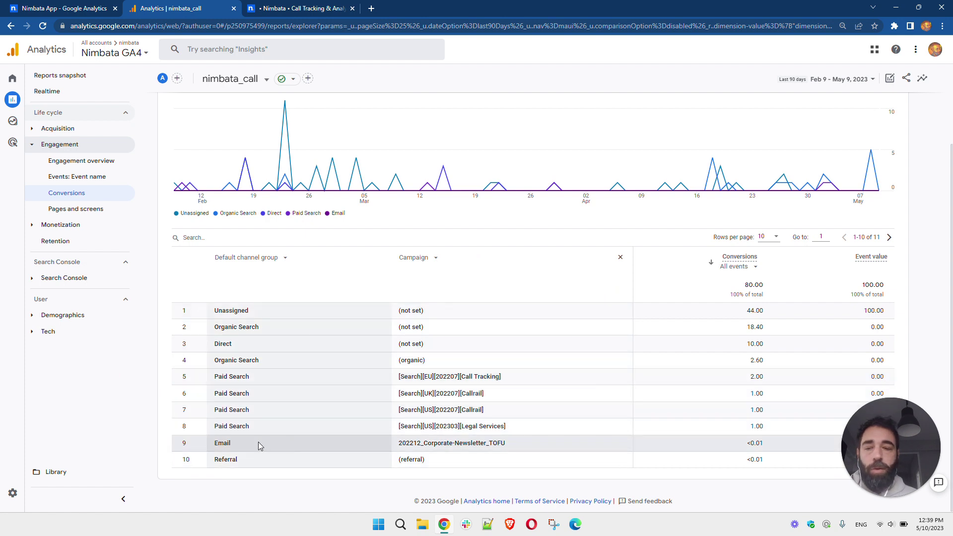
scroll(505, 445, "up", 3)
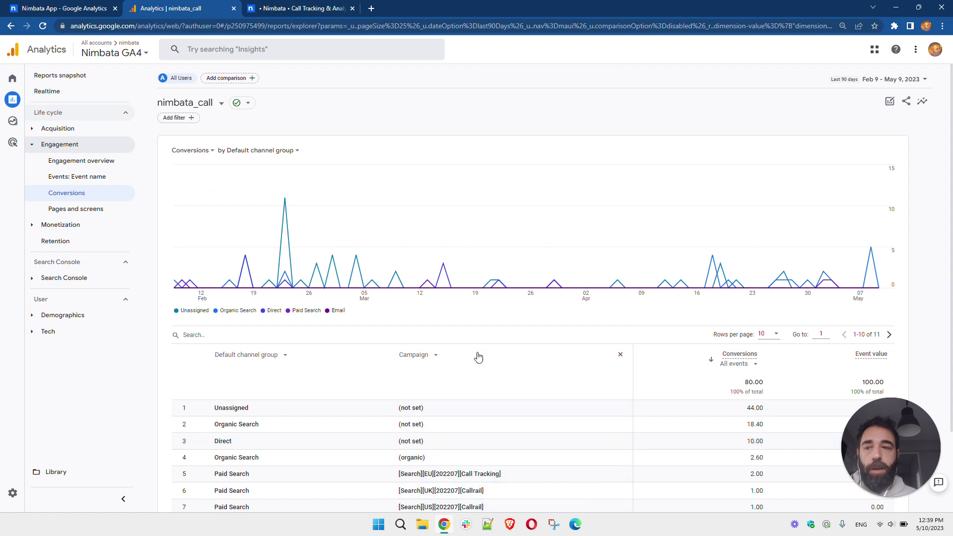
- Return to Engagement > Conversions, showing 14,519 conversions over 90 days with nimbata_call at 80
left_click(77, 194)
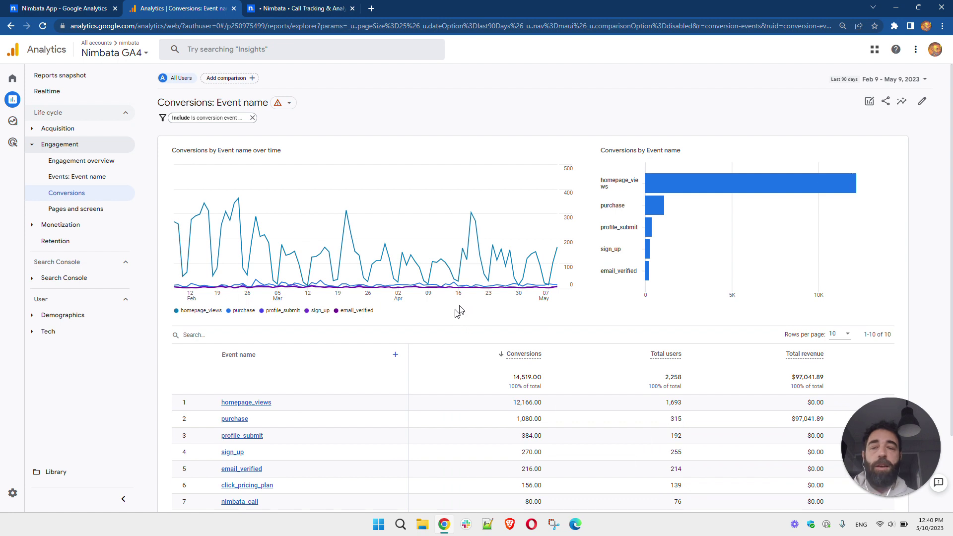
scroll(447, 294, "down", 2)
scroll(447, 294, "up", 2)
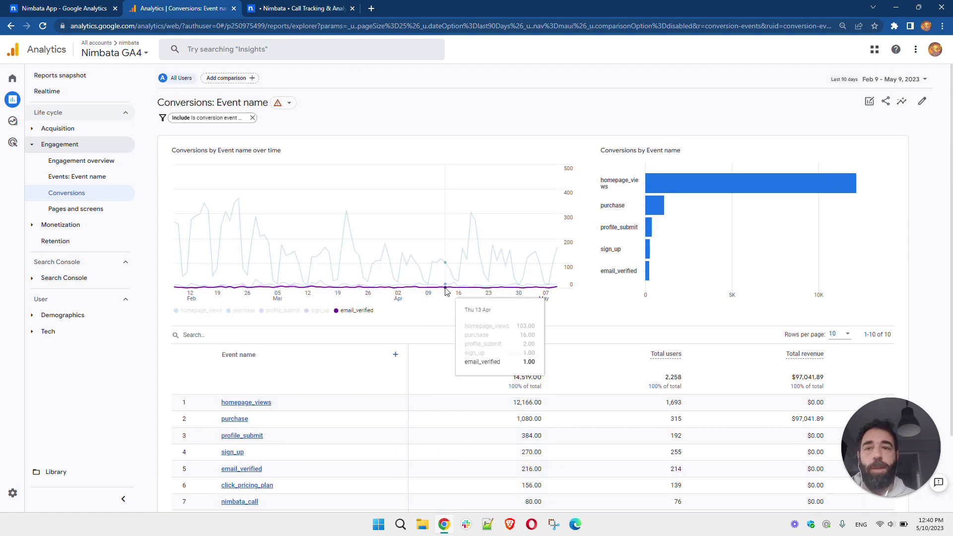